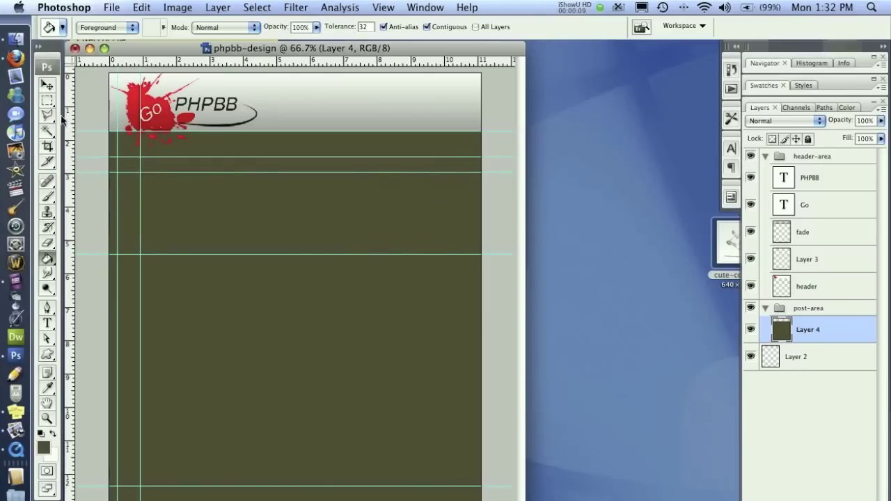
Group the PHPBB layer into a new group named 'header-links'.
left_click(48, 326)
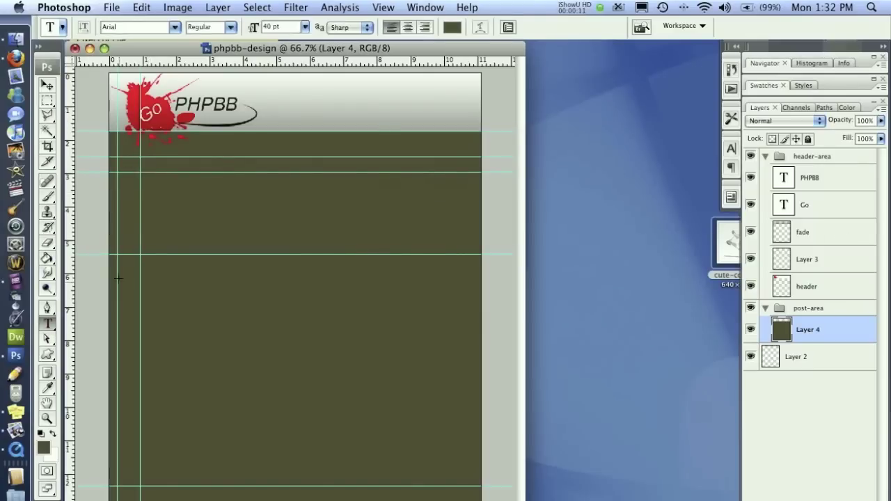
left_click(845, 180)
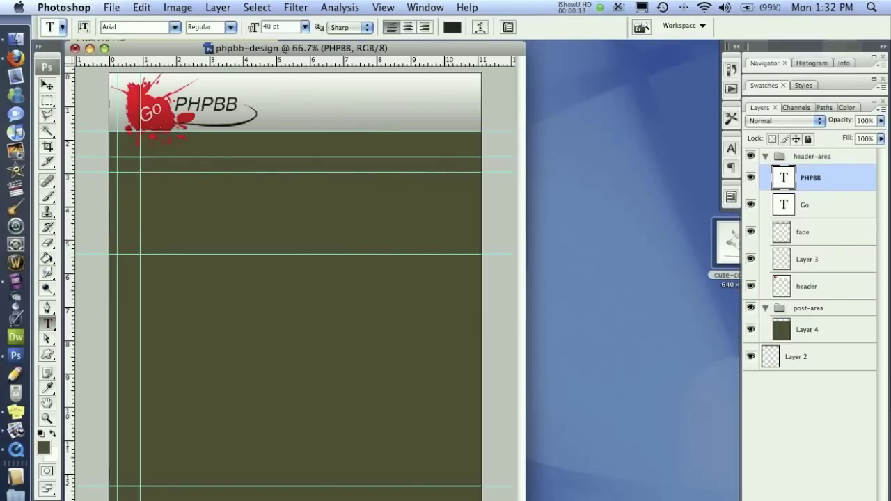
key("super+g")
double_click(809, 172)
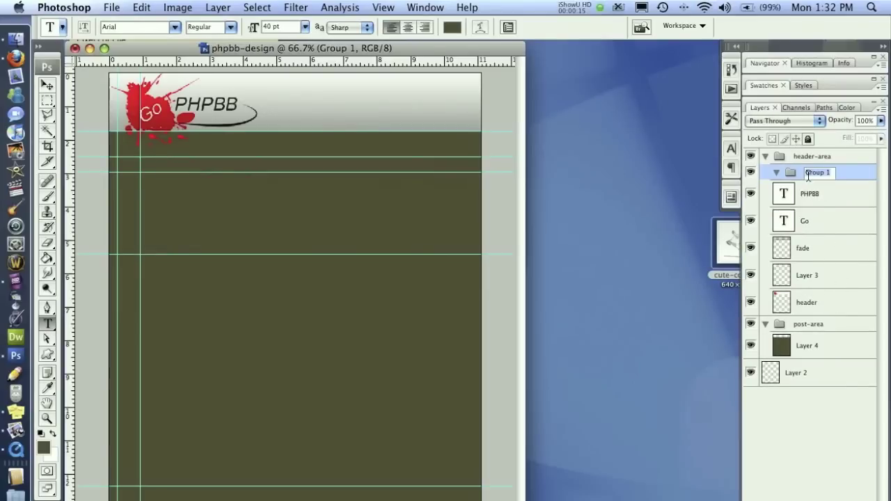
type("header-links")
key("Return")
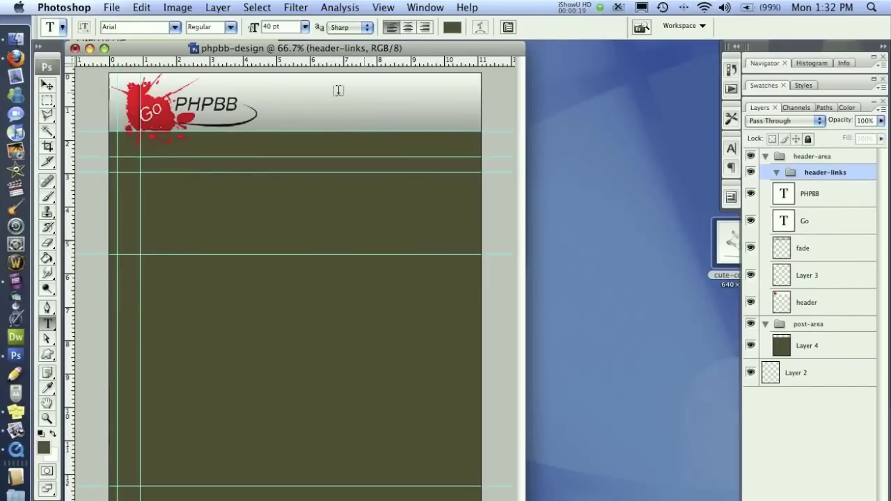
Add a 'Home' link right of the logo in 20 pt with Sharp anti-aliasing.
left_click(283, 109)
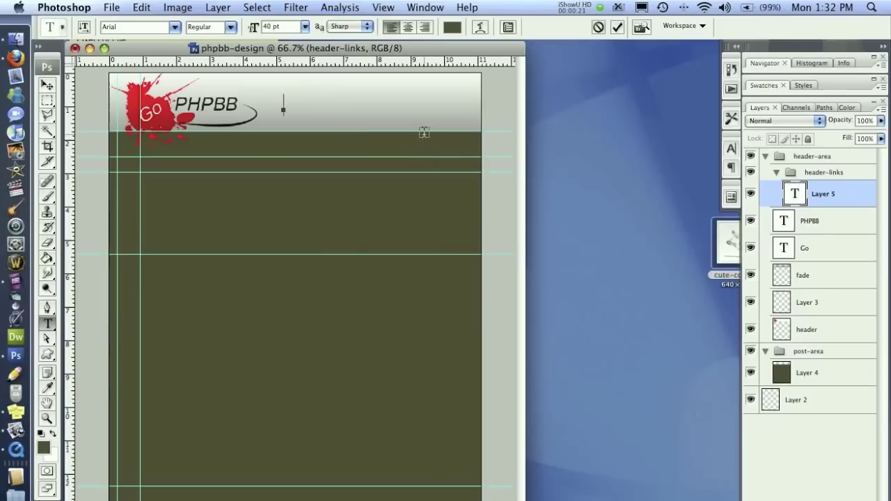
type("Home")
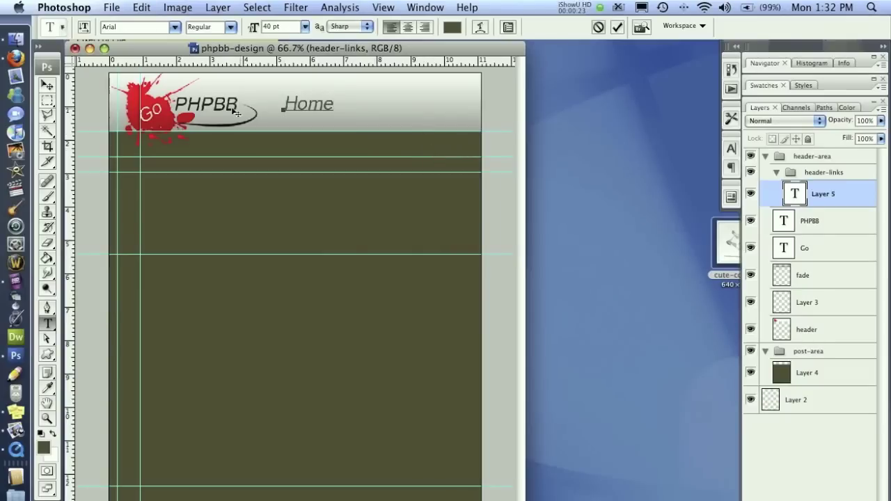
key("super+a")
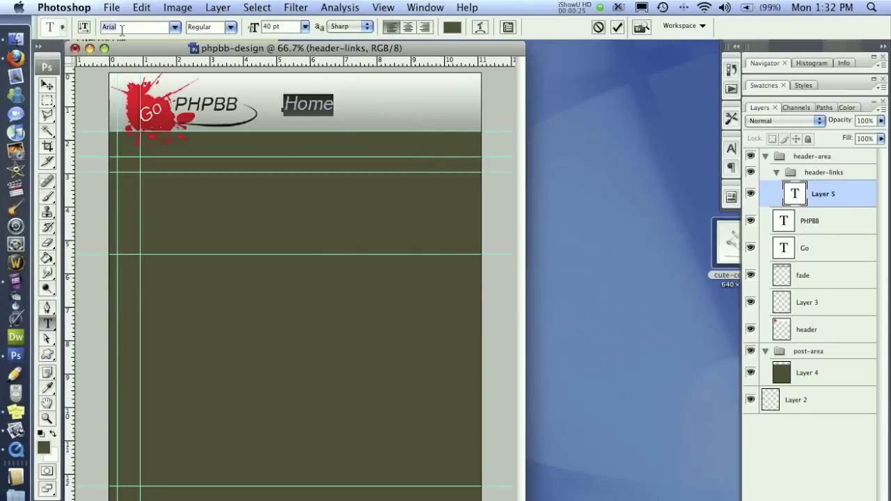
scroll(122, 28, "down", 2)
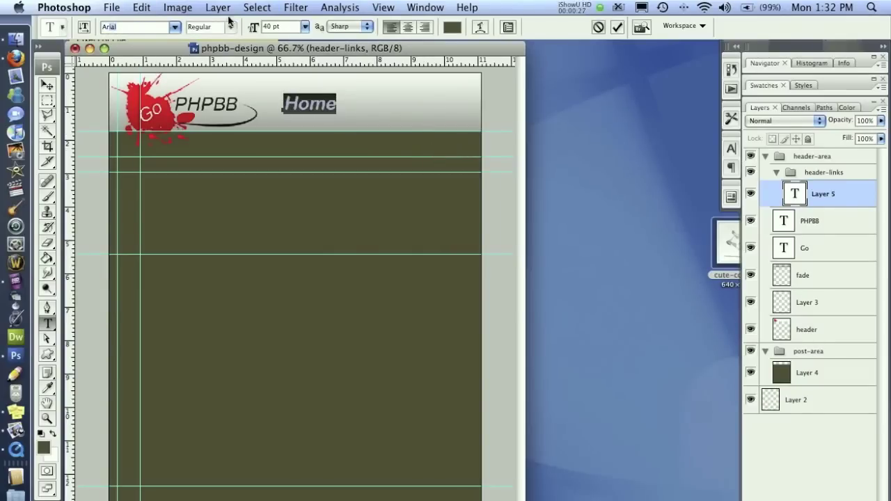
scroll(283, 27, "down", 6)
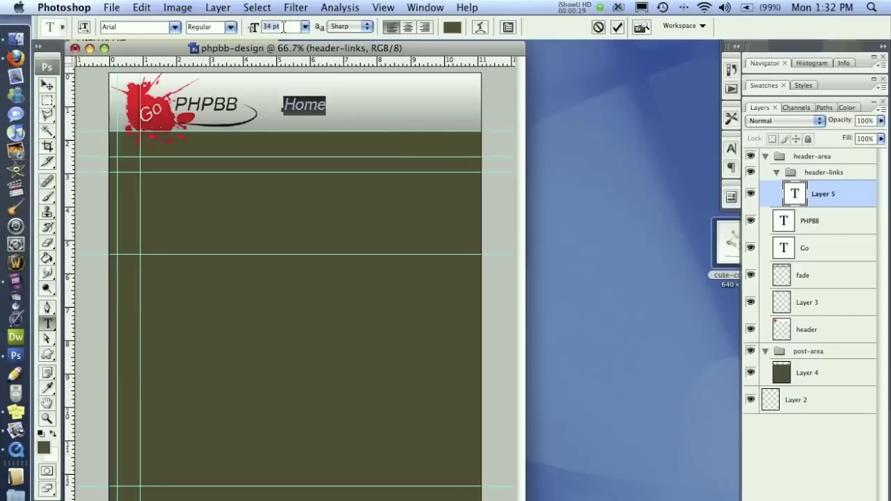
type("2")
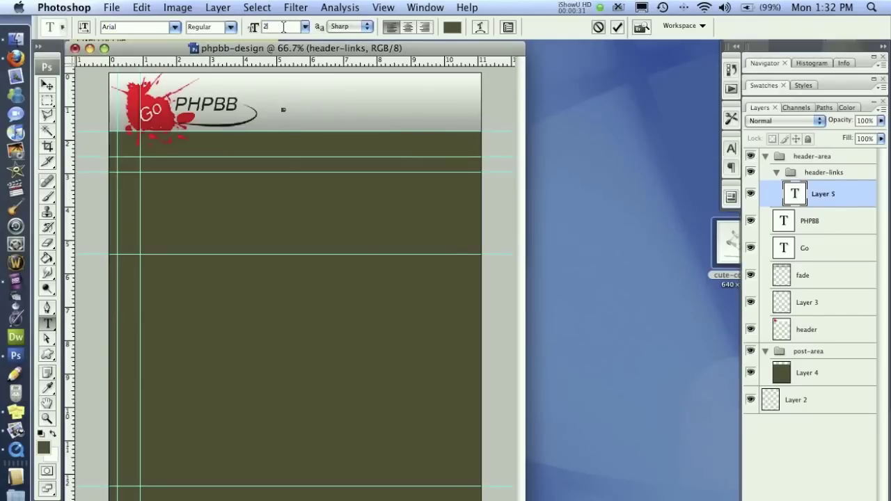
type("0")
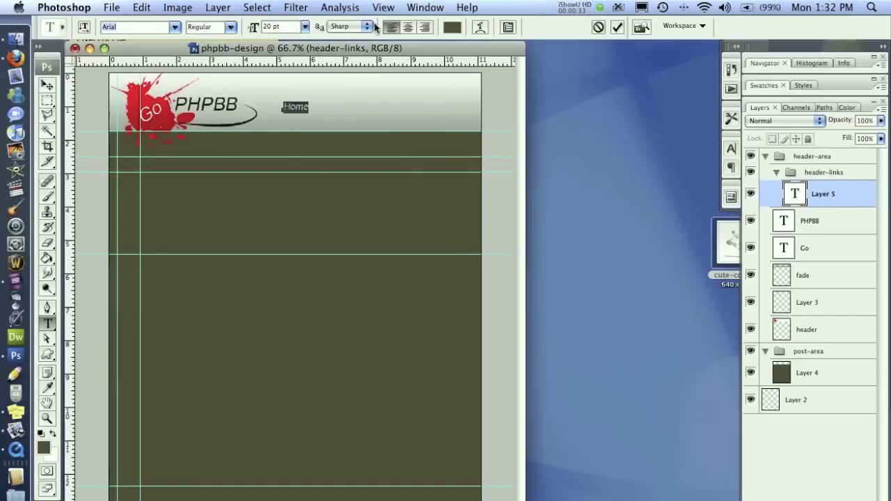
left_click(363, 28)
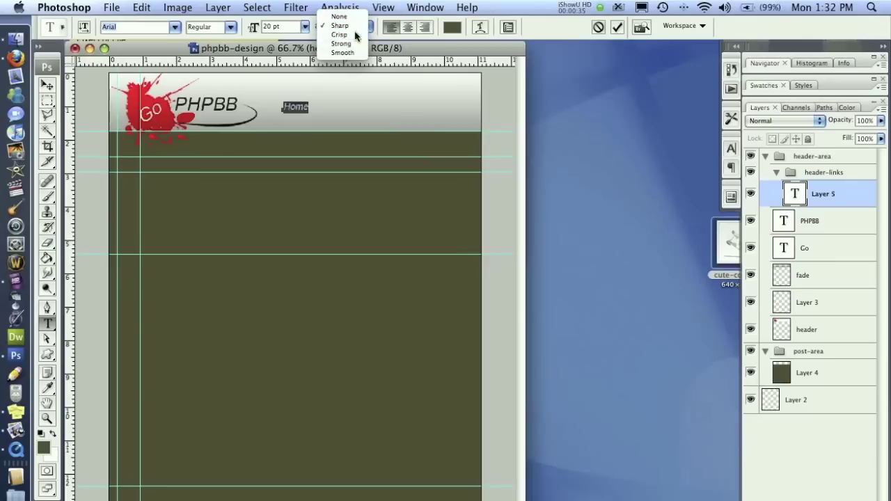
left_click(363, 34)
left_click(364, 28)
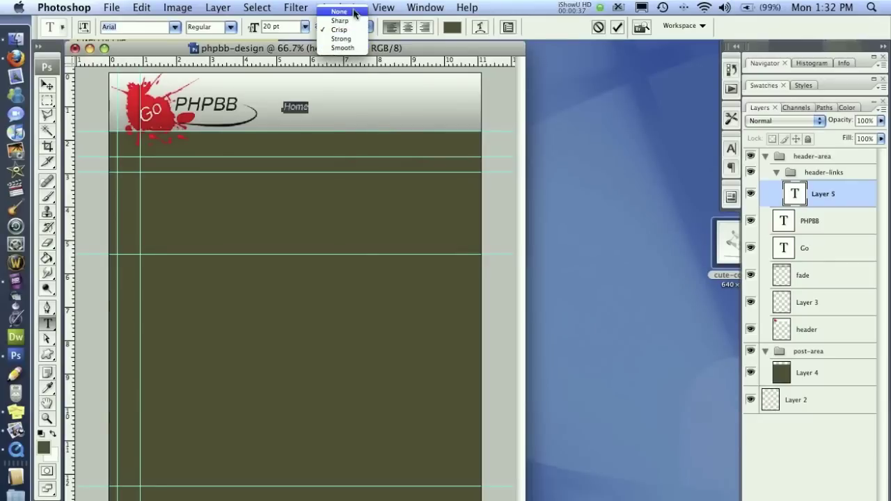
left_click(351, 20)
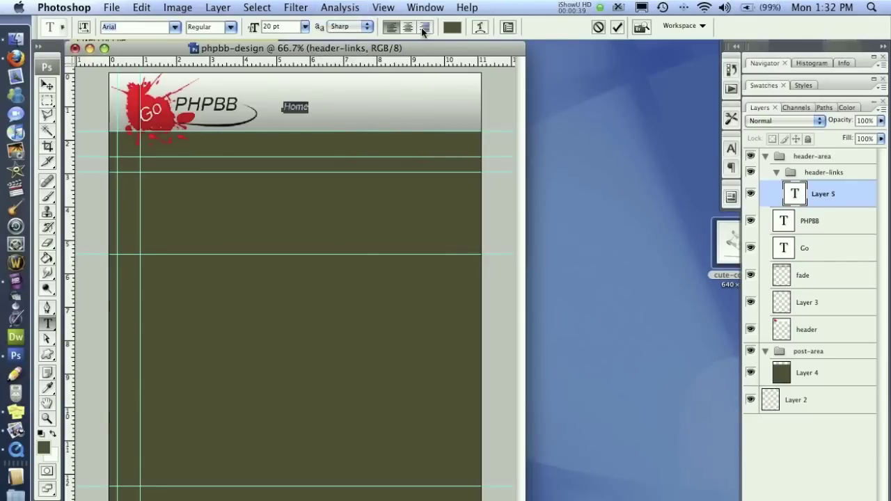
Rotate the Home text until it stands fully vertical.
left_click(49, 85)
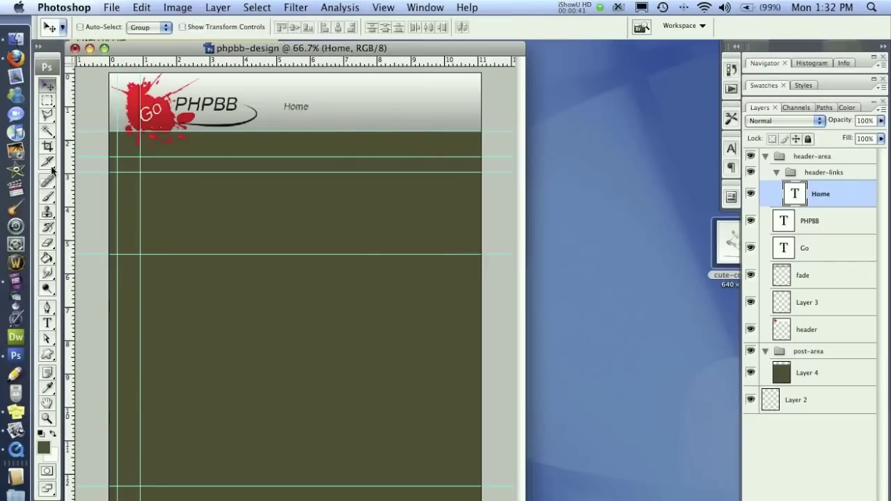
key("super+t")
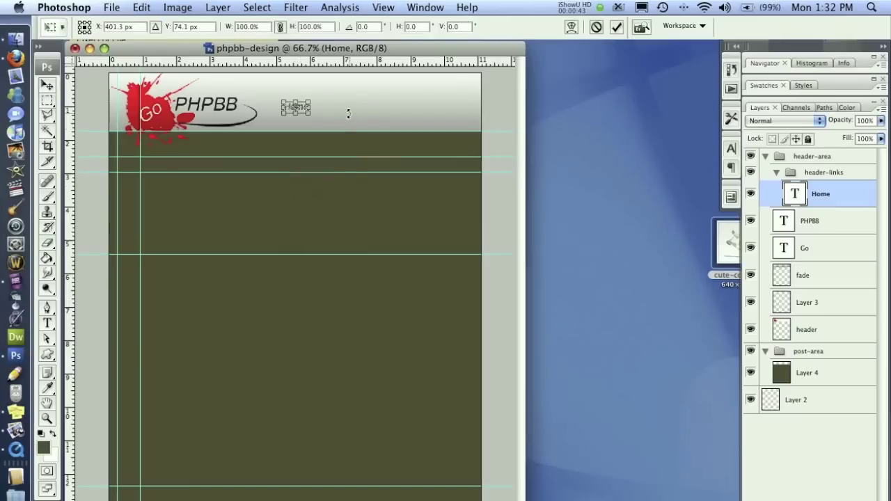
left_click_drag(348, 114, 306, 73)
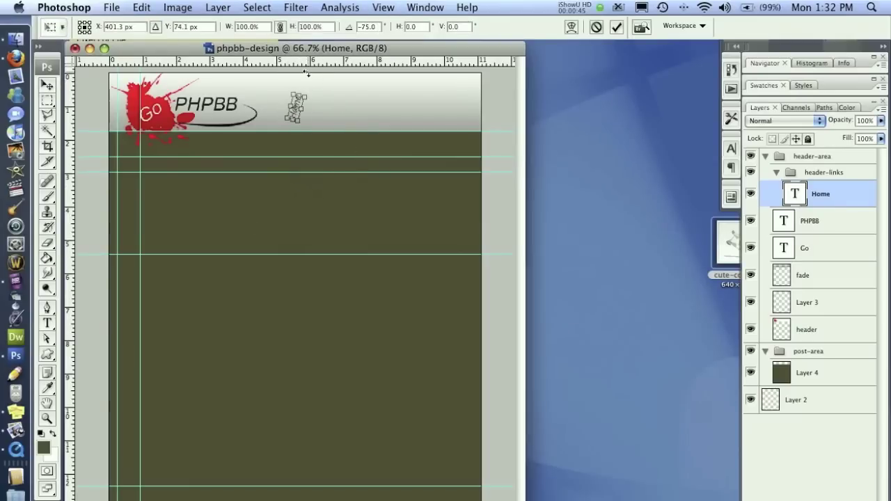
key("Return")
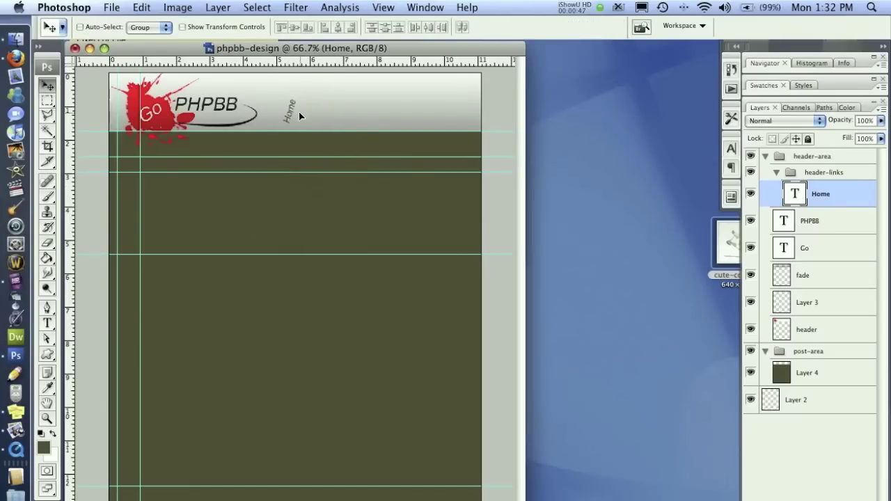
left_click_drag(297, 116, 296, 118)
key("super+t")
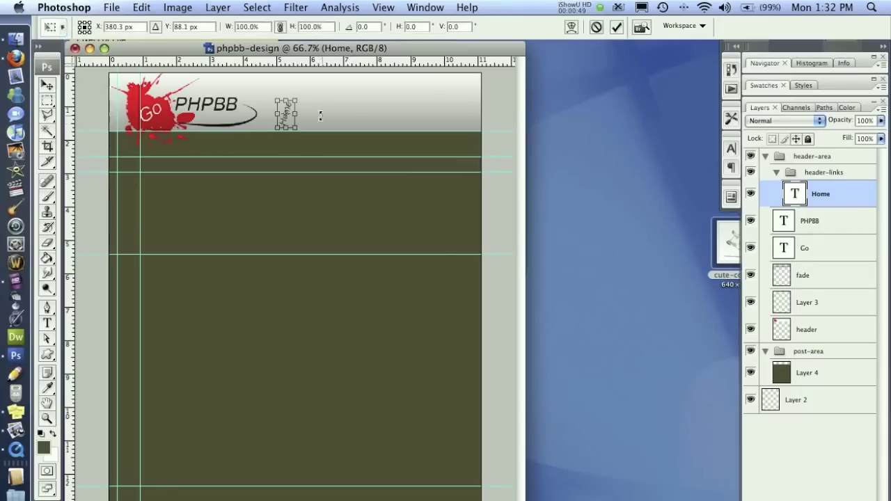
left_click_drag(321, 105, 324, 108)
key("Return")
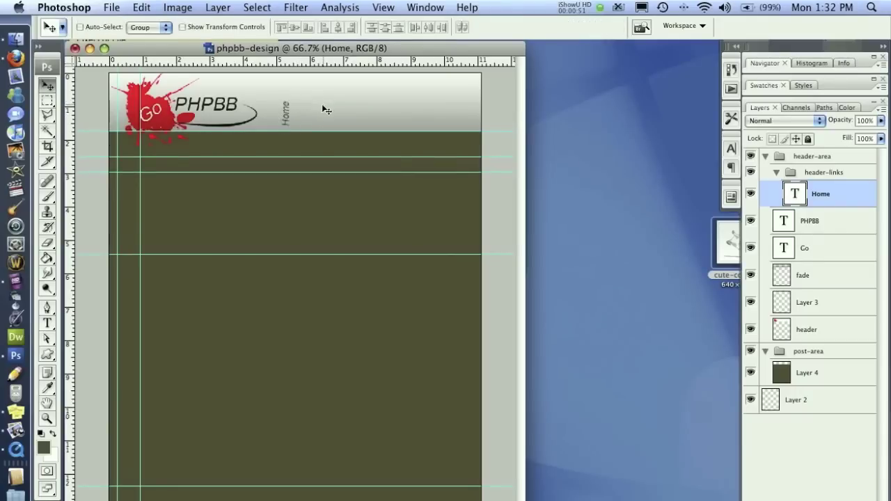
At 100% view, duplicate Home three times, placing each copy further right across the header.
left_click(382, 8)
left_click(402, 139)
left_click_drag(341, 103, 349, 268)
left_click_drag(399, 166, 329, 170)
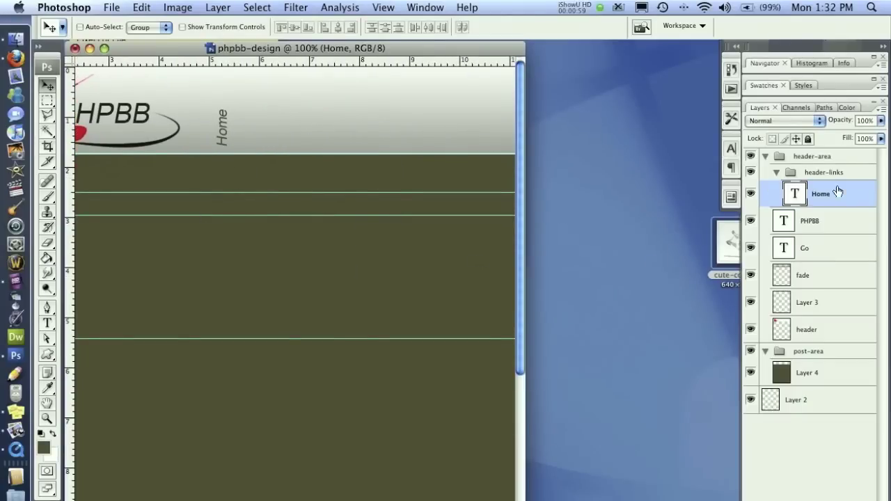
left_click_drag(845, 193, 859, 500)
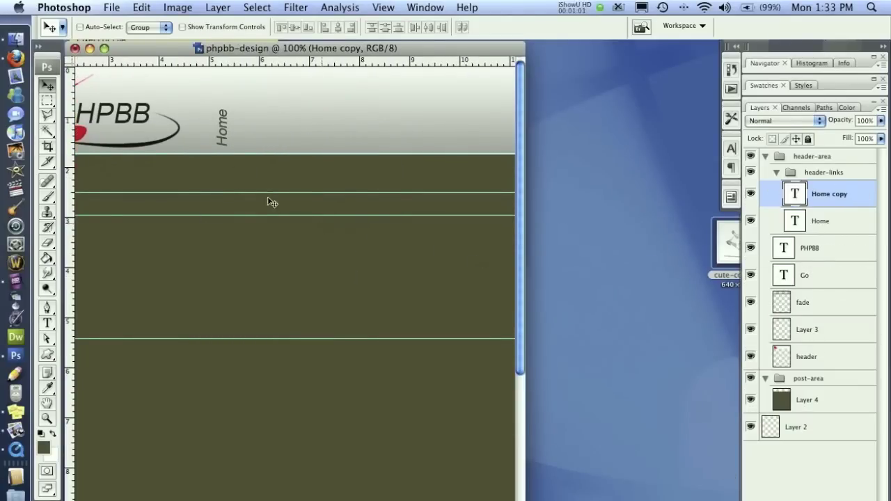
left_click_drag(215, 156, 278, 159)
left_click_drag(849, 193, 870, 500)
left_click_drag(242, 129, 319, 130)
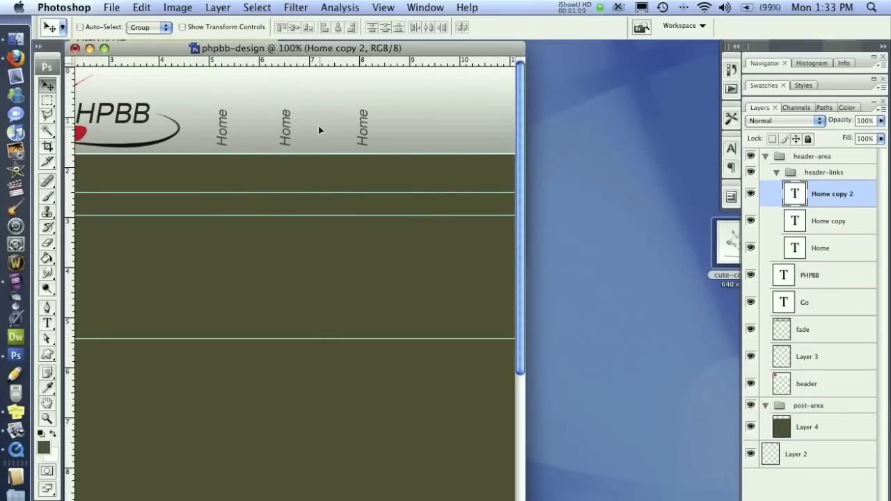
left_click_drag(865, 199, 870, 500)
left_click_drag(318, 148, 400, 149)
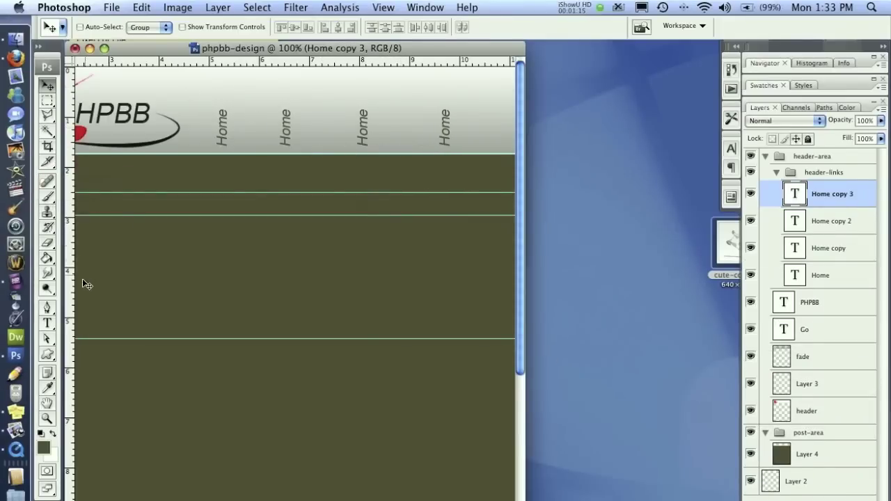
Change the second link's text from Home to Members.
left_click(48, 323)
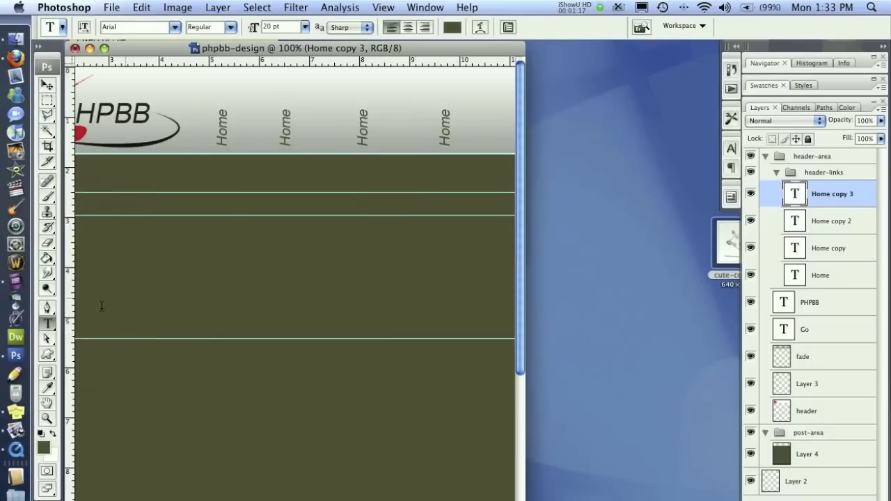
left_click(285, 110)
double_click(286, 112)
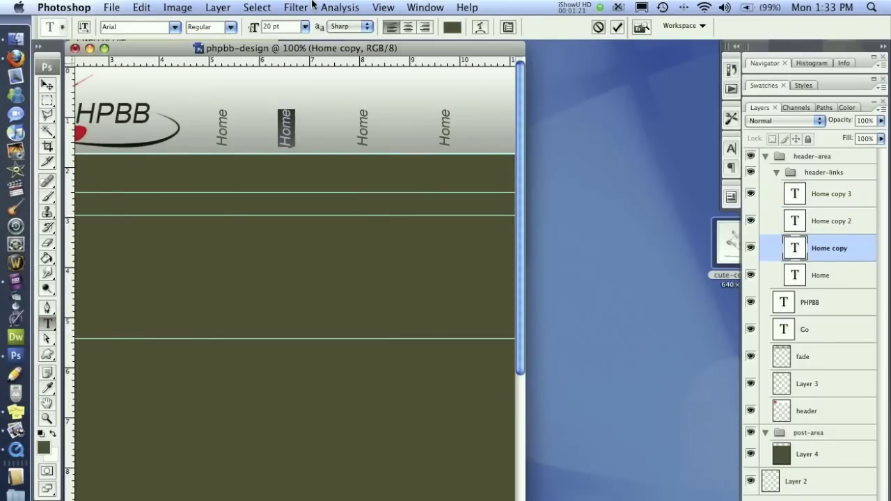
type("Members")
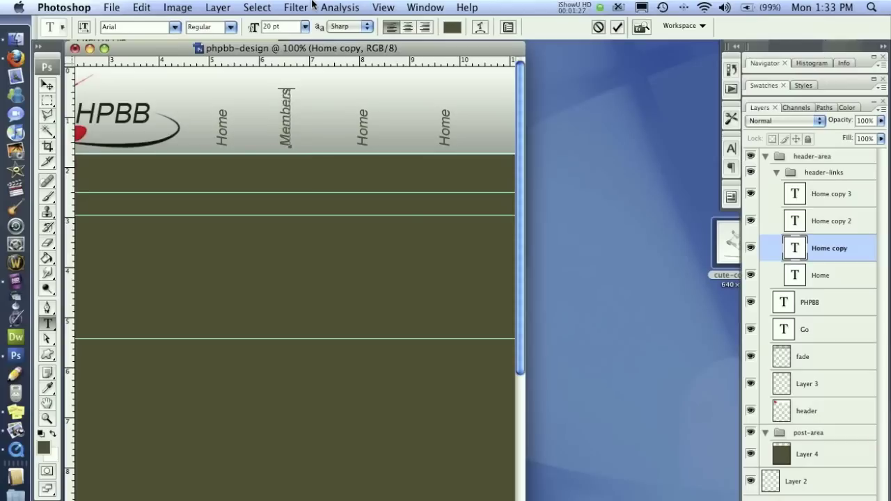
left_click(46, 84)
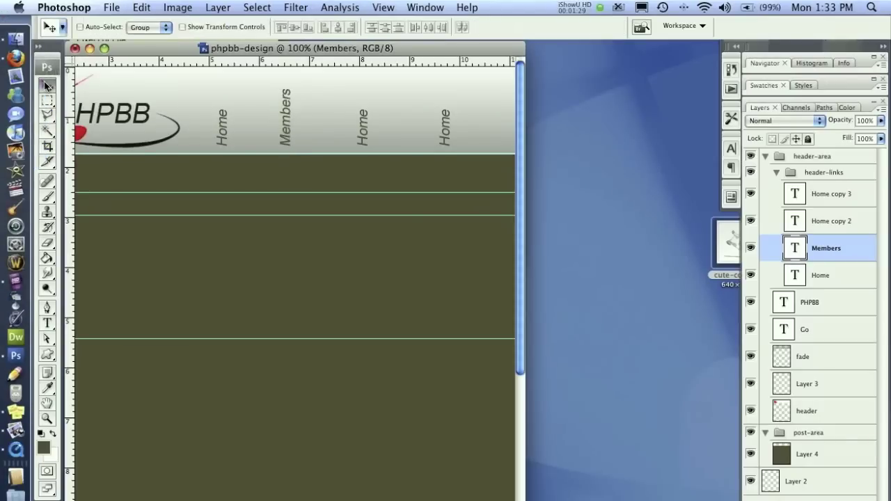
Change the third link's text to FAQ's.
left_click(47, 322)
left_click(362, 120)
double_click(362, 120)
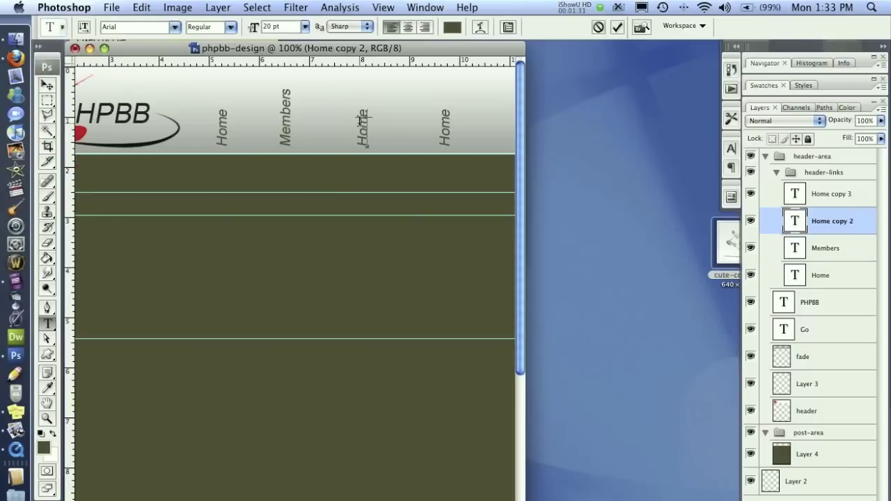
type("FAQ's")
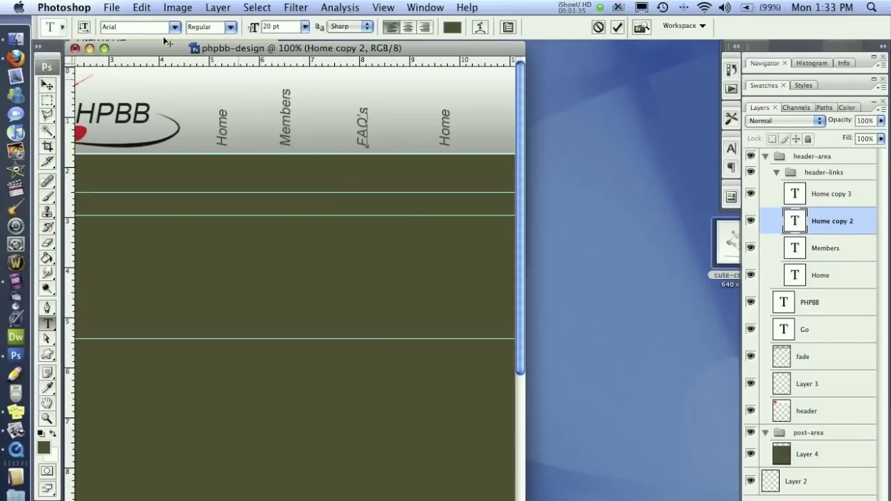
left_click(47, 84)
Change the fourth link's text to Rules, removing the extra word.
left_click(47, 322)
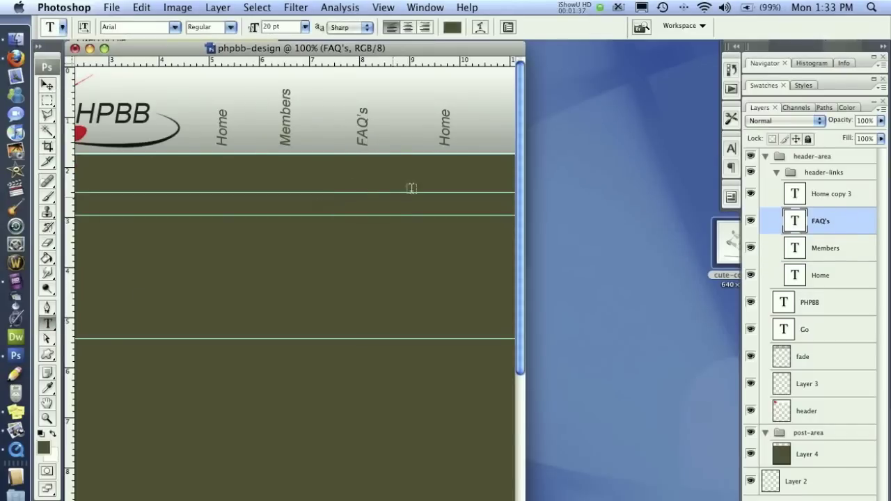
left_click(447, 131)
double_click(448, 133)
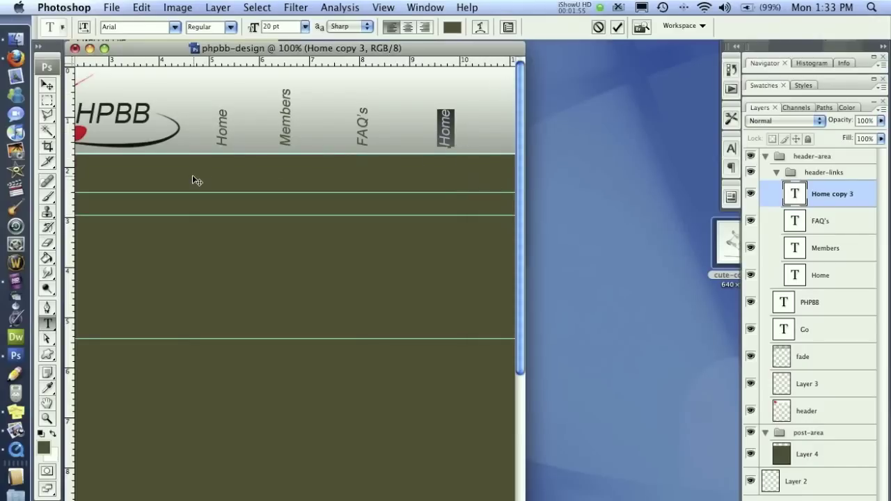
type("Rules")
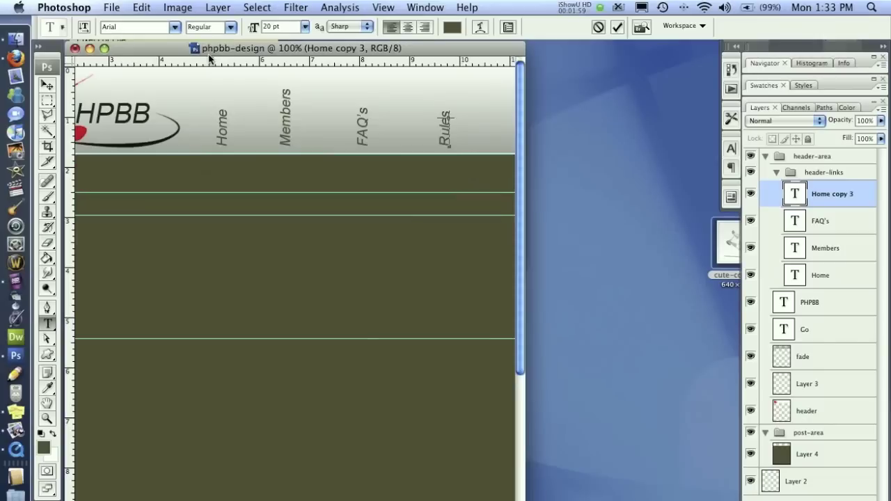
type("Forum")
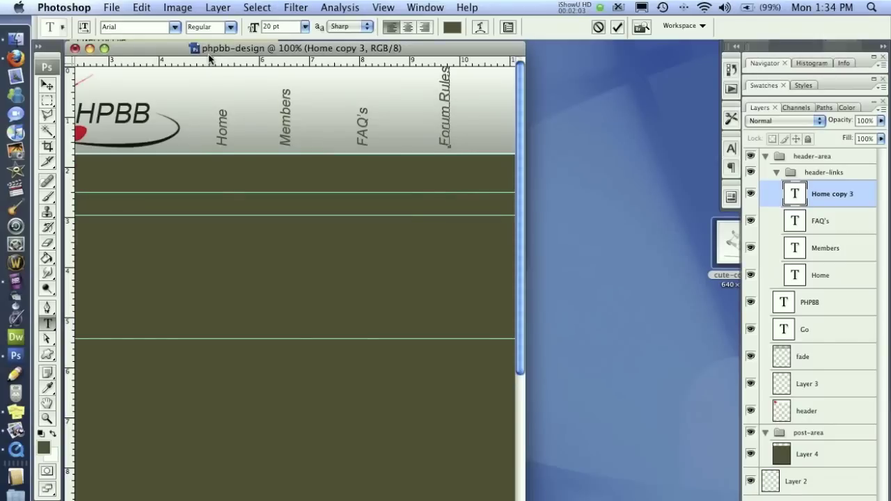
key("BackSpace")
key("BackSpace")
key("BackSpace")
key("BackSpace")
key("BackSpace")
key("BackSpace")
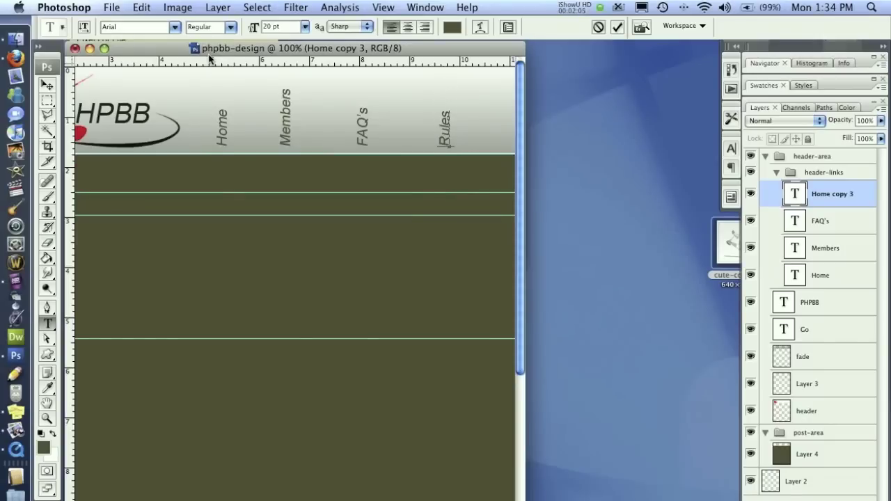
Make a single-column pixel selection between Home and Members.
left_click(47, 84)
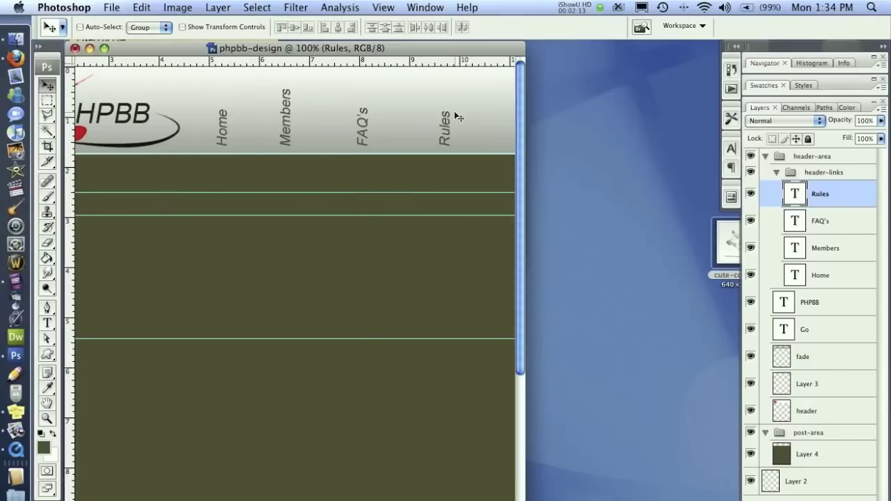
left_click(47, 101)
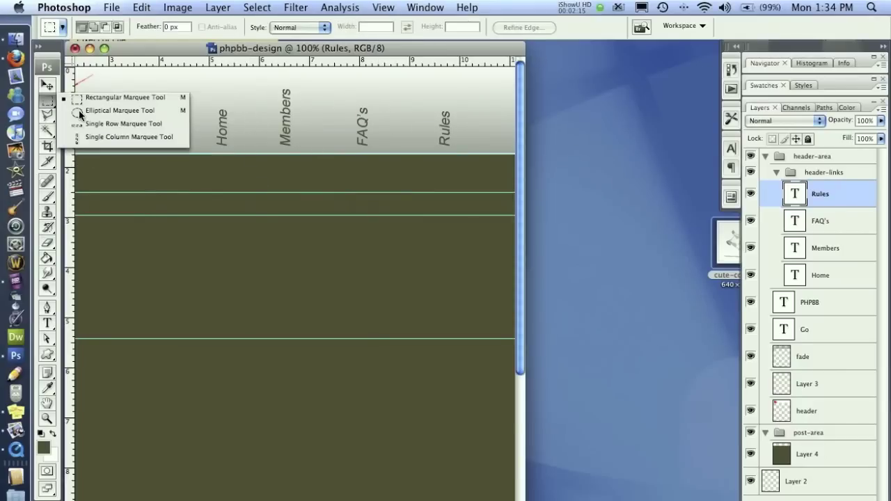
left_click(129, 137)
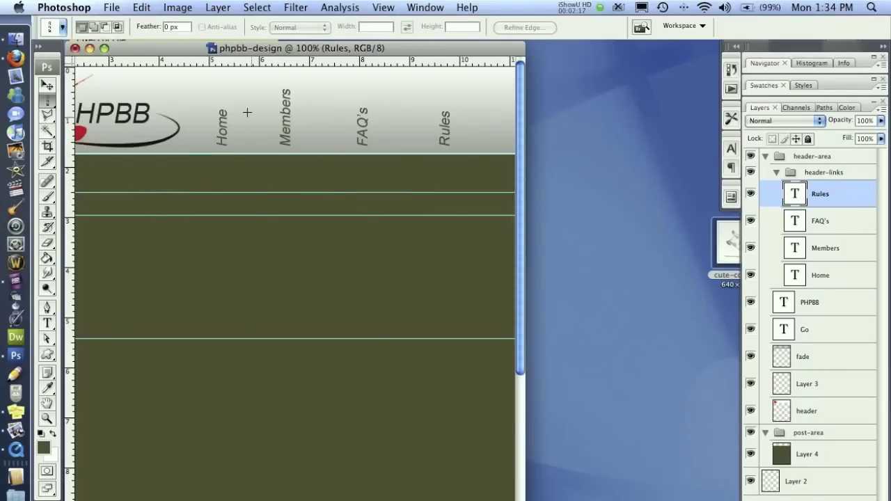
left_click_drag(251, 111, 236, 109)
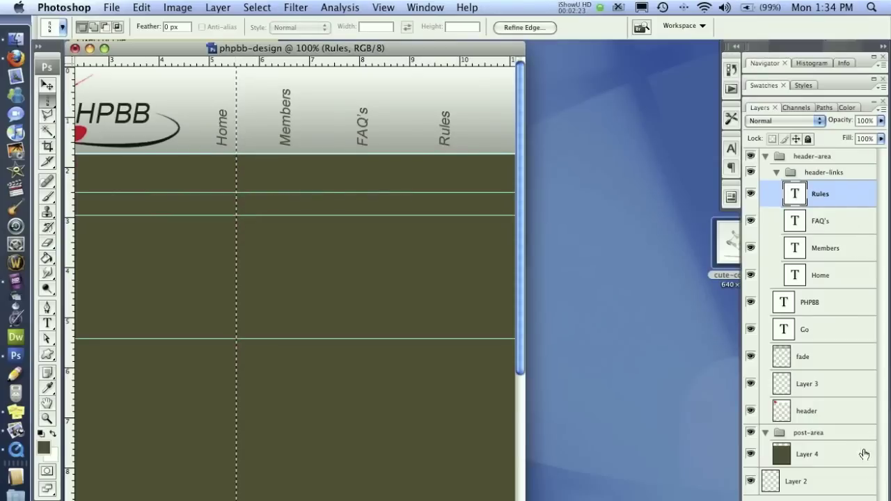
On a new empty layer, set up a 1 px Inside stroke for the selection.
key("super+alt+shift+n")
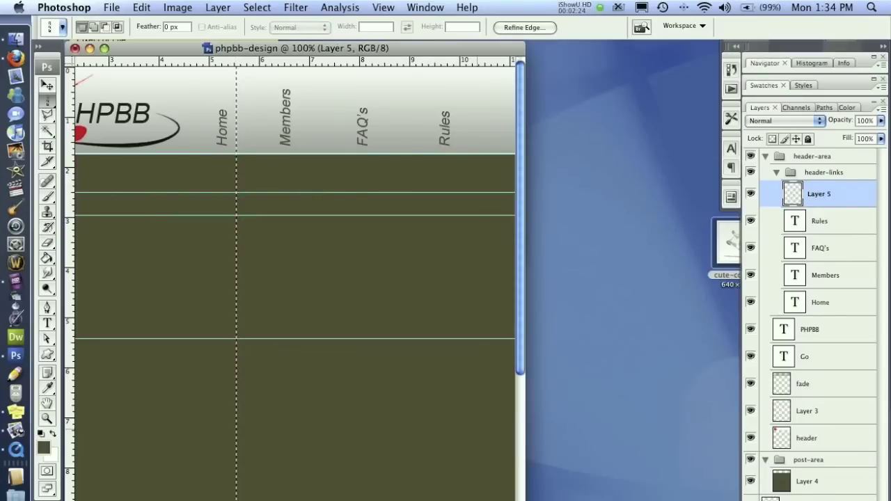
left_click(141, 8)
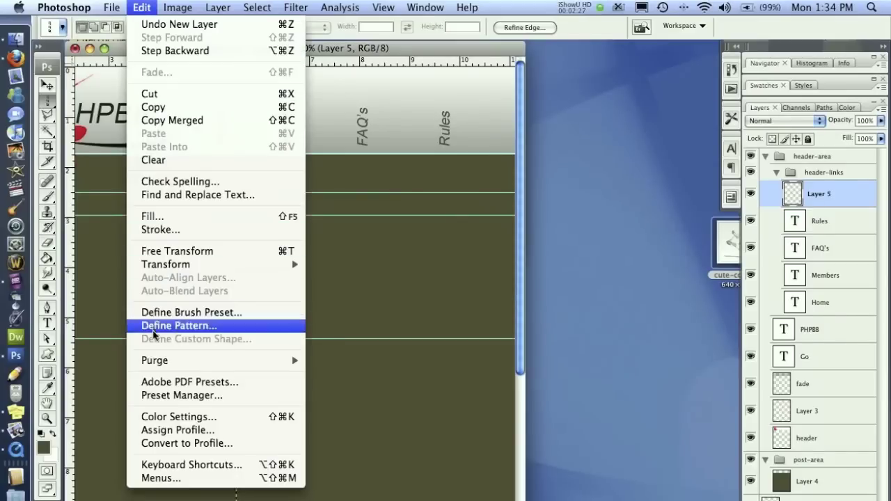
left_click(173, 229)
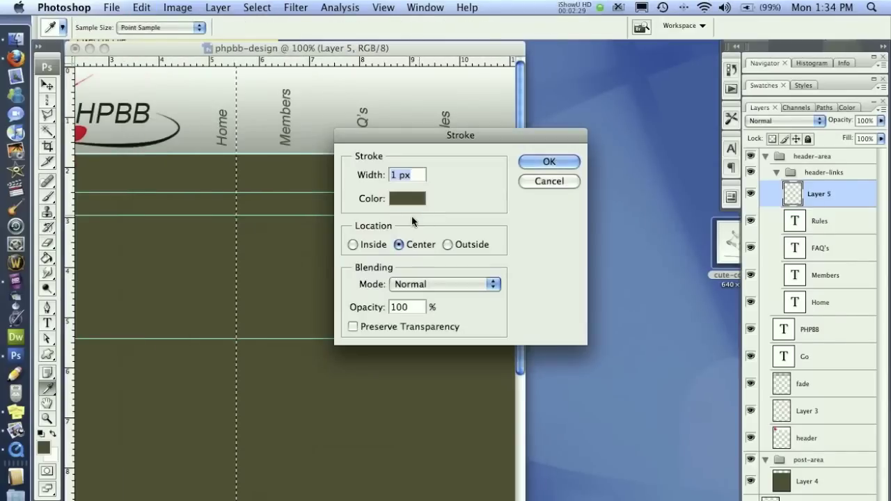
left_click(364, 244)
Apply the 1 px stroke to draw the first divider and clear the selection.
left_click(529, 162)
key("m")
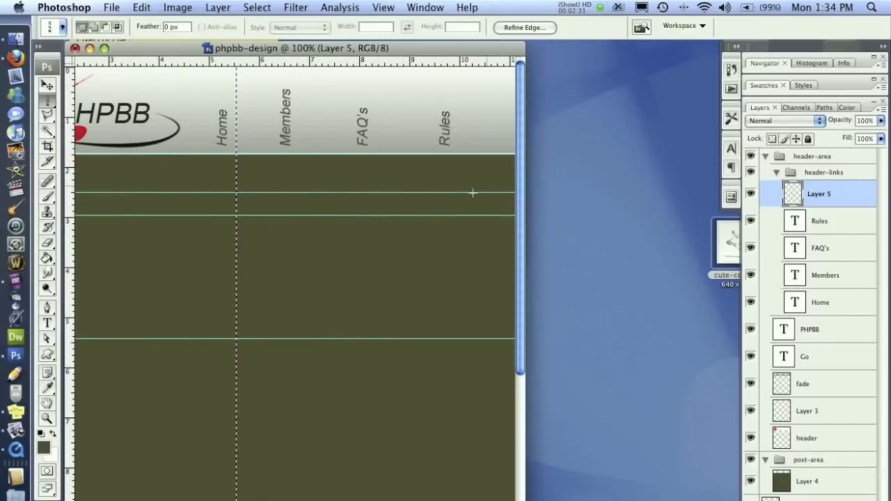
key("super+d")
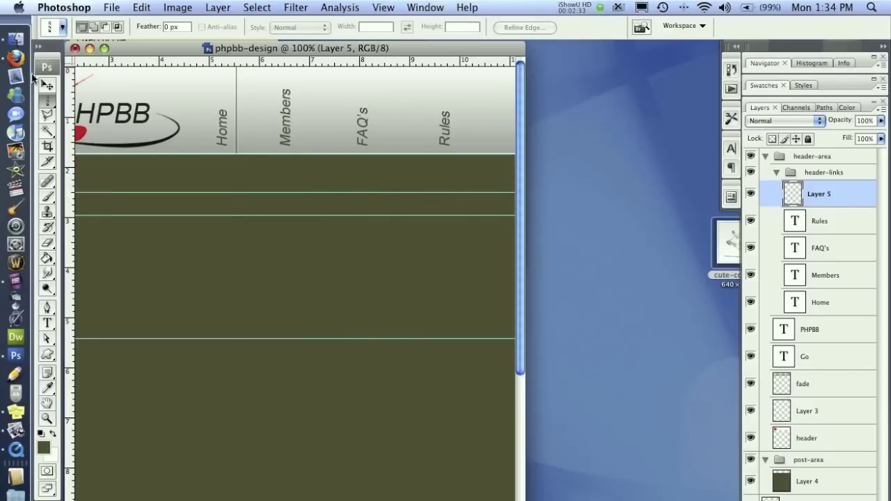
left_click_drag(47, 99, 84, 100)
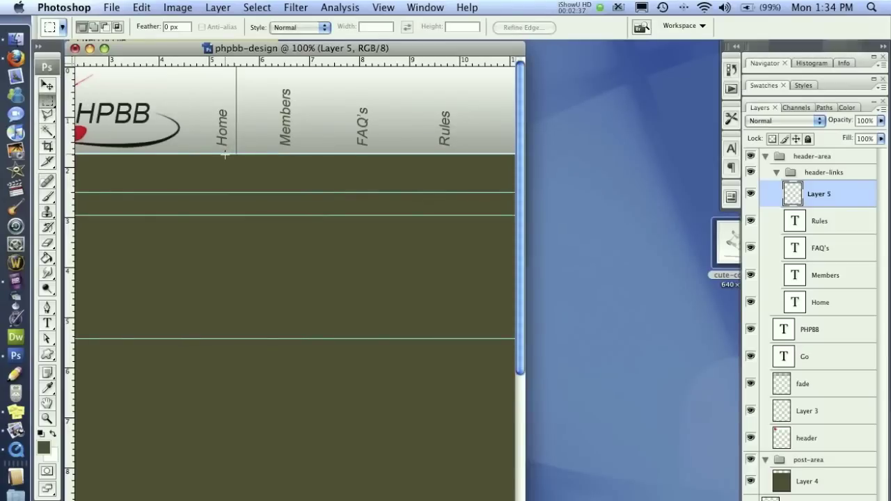
left_click_drag(225, 154, 270, 499)
scroll(280, 390, "up", 5)
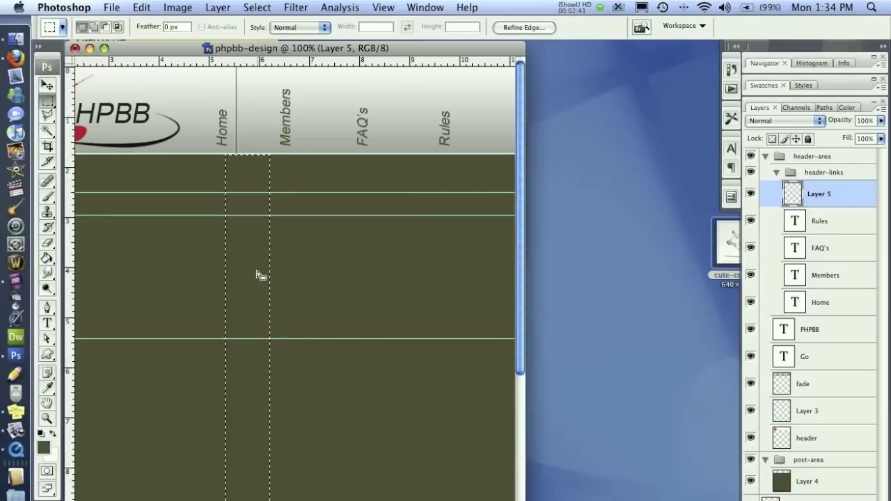
key("super+d")
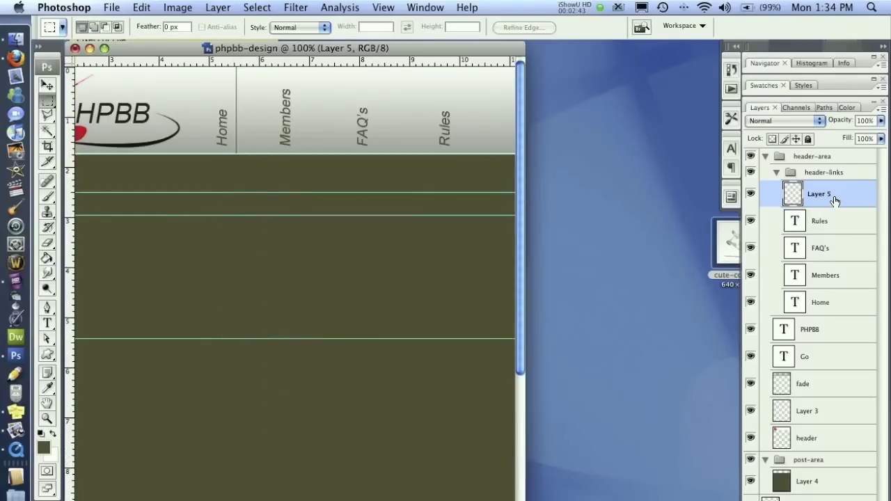
Duplicate the divider three times: between Members/FAQ's, FAQ's/Rules, and after Rules; reorder layers.
left_click_drag(849, 195, 842, 496)
key("v")
left_click_drag(281, 141, 344, 140)
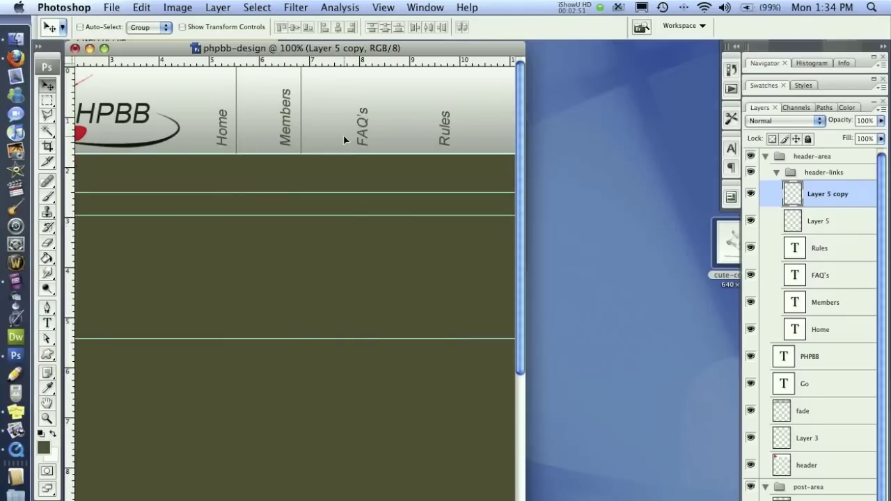
left_click_drag(344, 140, 342, 140)
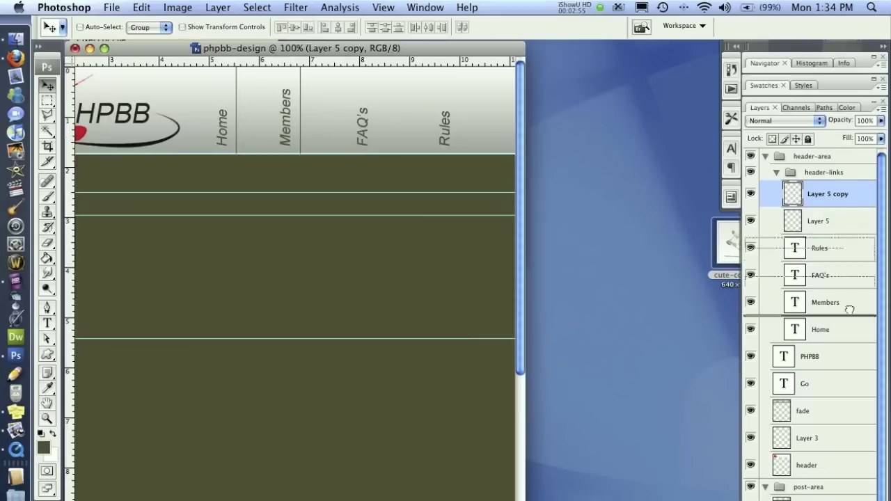
key("super+j")
left_click_drag(341, 153, 382, 140)
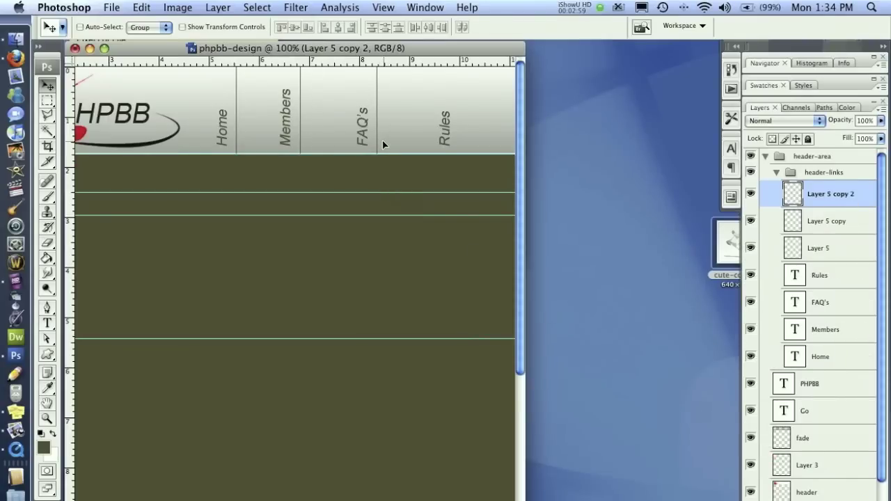
key("super+j")
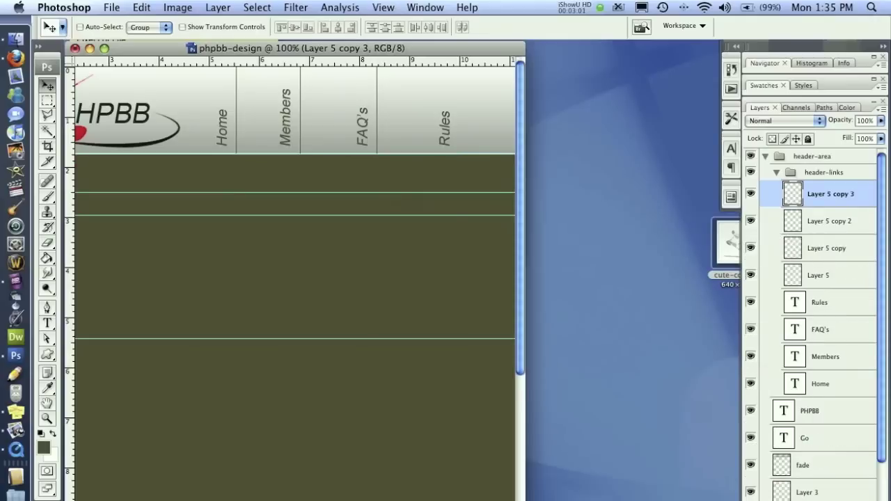
left_click_drag(331, 142, 411, 135)
left_click_drag(840, 306, 849, 206)
left_click_drag(831, 327, 845, 268)
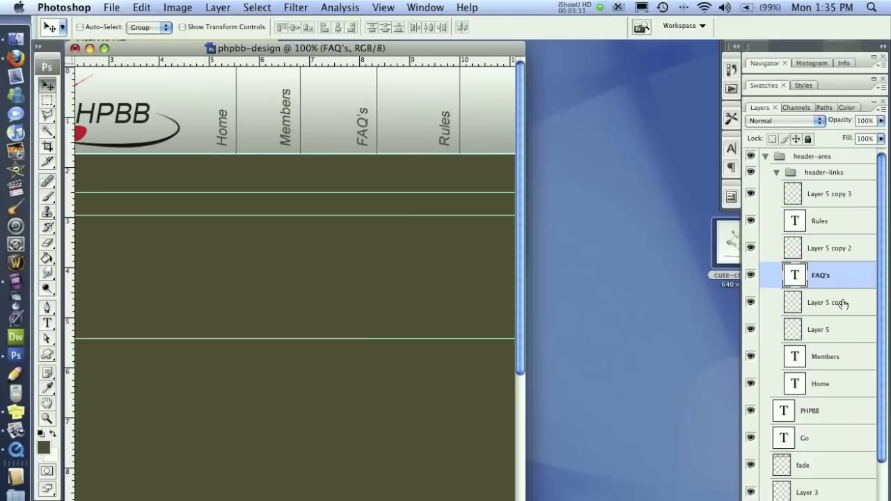
Reorder the Members layer by its divider and fine-tune Rules, FAQ's and divider positions.
double_click(846, 367)
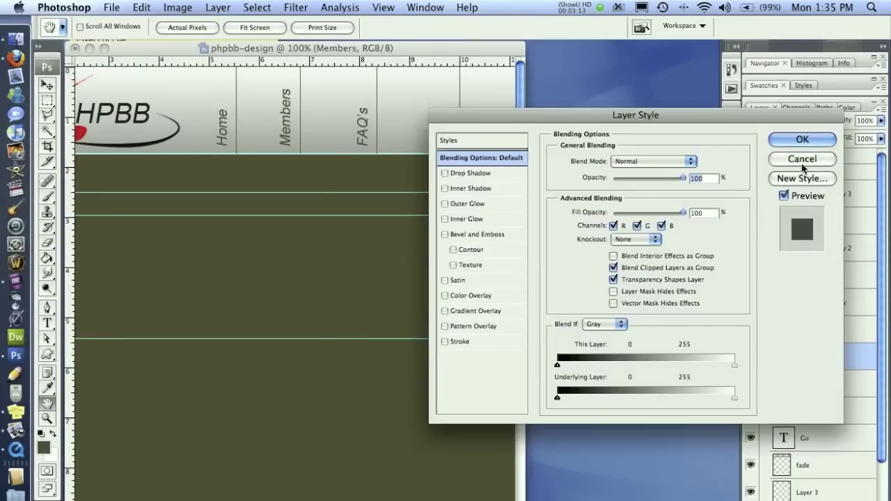
left_click(803, 162)
left_click_drag(839, 357, 841, 314)
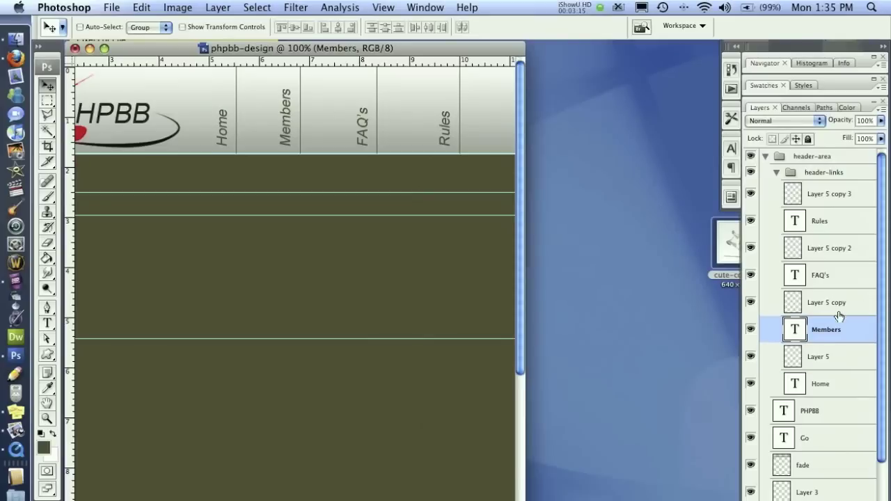
left_click(839, 193)
left_click(841, 226, "shift")
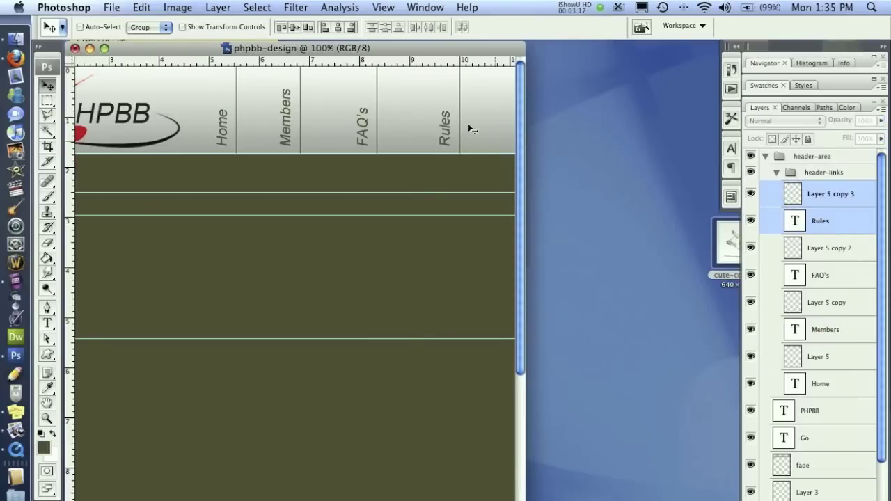
left_click_drag(468, 125, 458, 127)
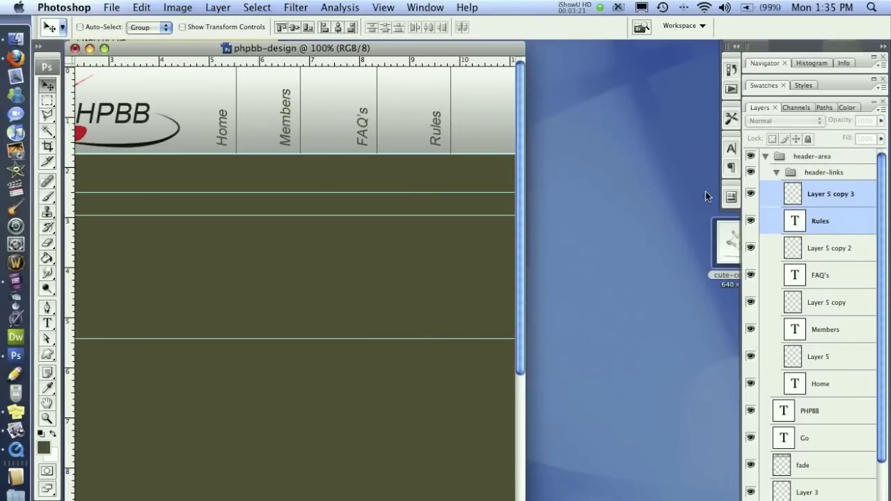
left_click(841, 337)
left_click(820, 193, "shift")
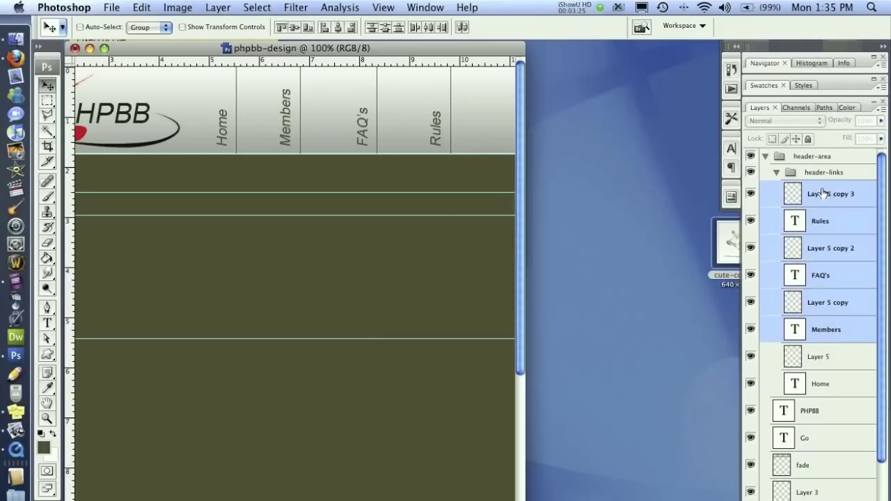
key("Right")
key("Right")
key("Right")
key("Right")
key("Right")
key("Right")
key("Right")
key("Right")
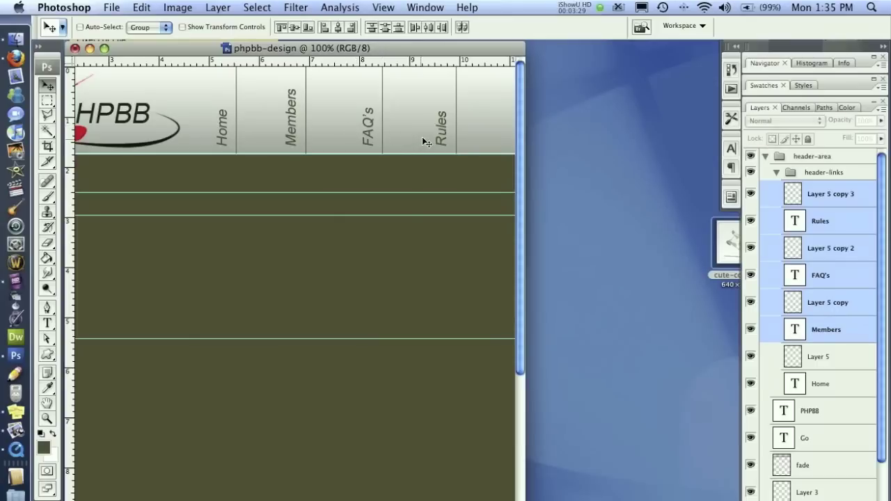
Select the Rules, FAQ's, Members and Home labels and nudge them slightly left.
left_click(823, 223)
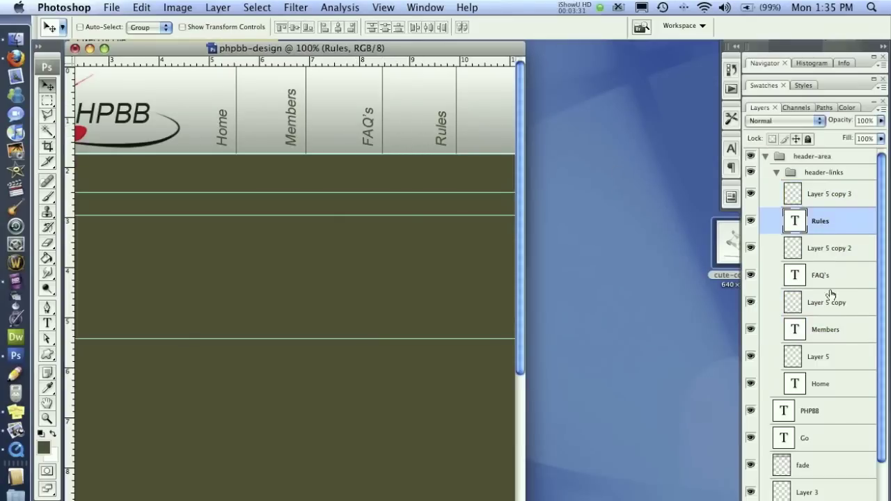
left_click(830, 281, "super")
left_click(828, 330, "super")
left_click(815, 383, "super")
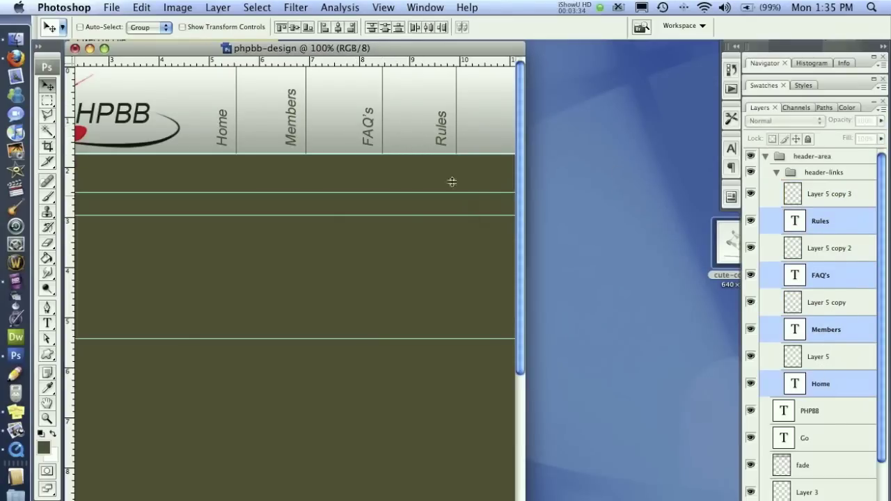
mouse_move(463, 142)
left_mouse_down()
mouse_move(448, 141)
mouse_move(463, 142)
left_mouse_up()
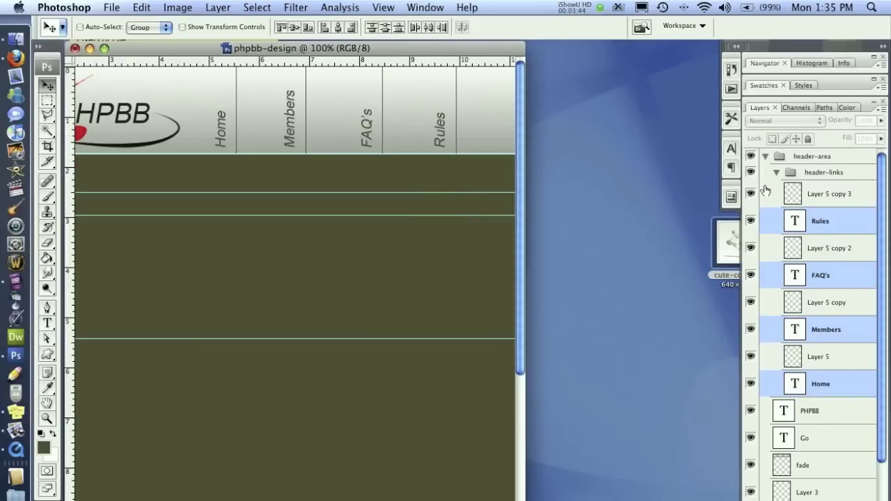
left_click(839, 384)
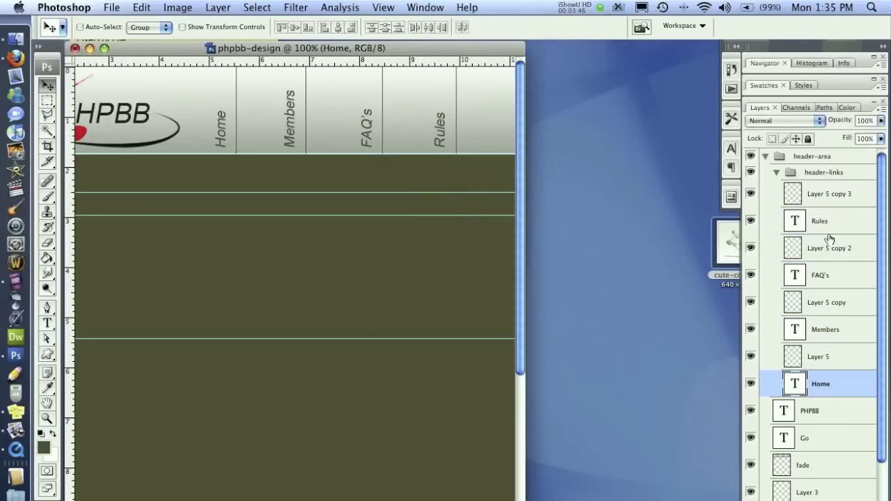
Try skewing the selected links and dividers, then undo the slant.
left_click(841, 196, "shift")
key("super+t")
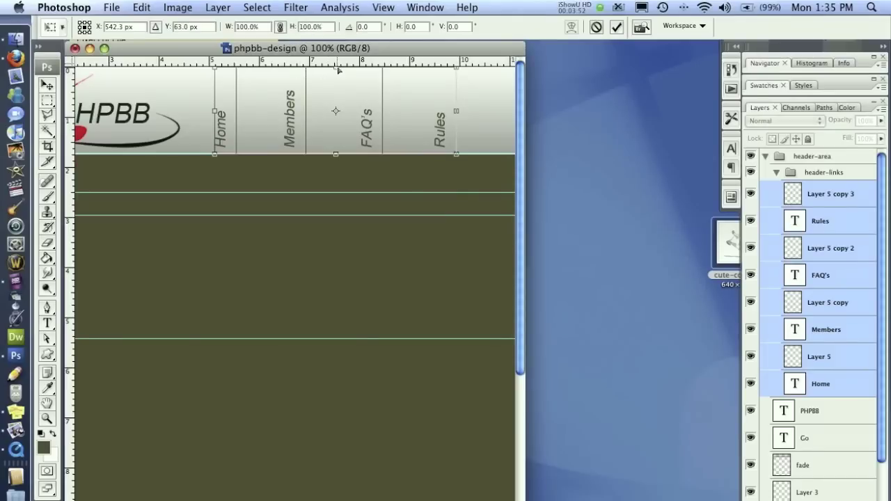
left_click_drag(337, 70, 370, 71)
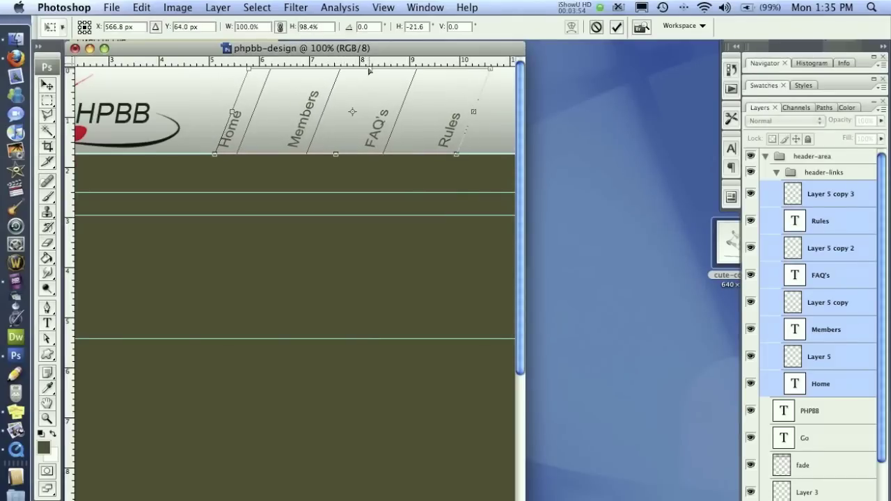
key("Return")
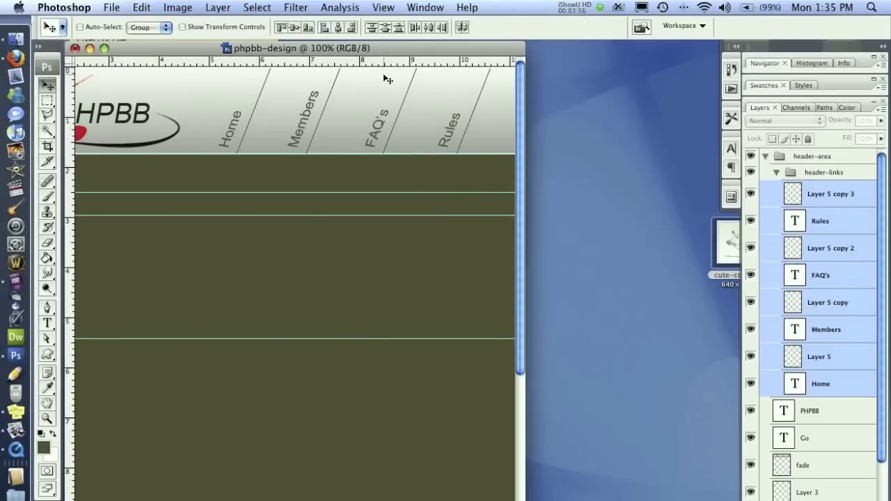
key("super+z")
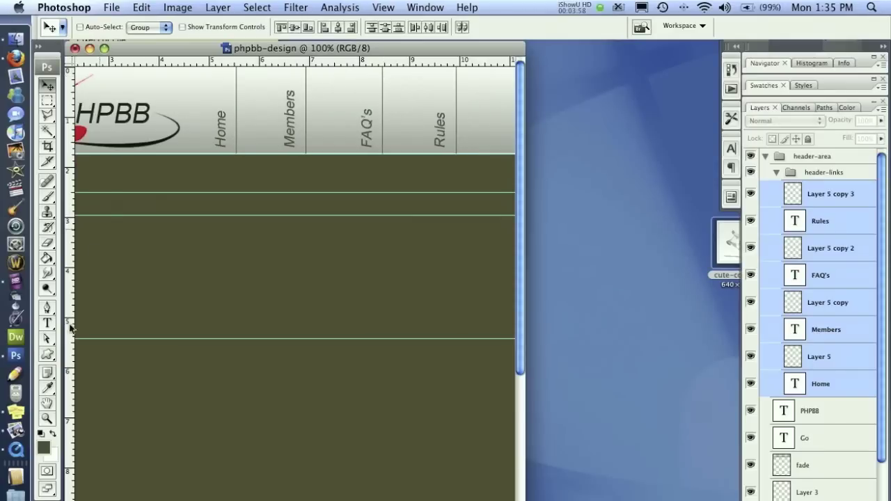
At 50% zoom, drag the link row right against the header's right edge.
left_click(47, 418)
right_click(339, 245)
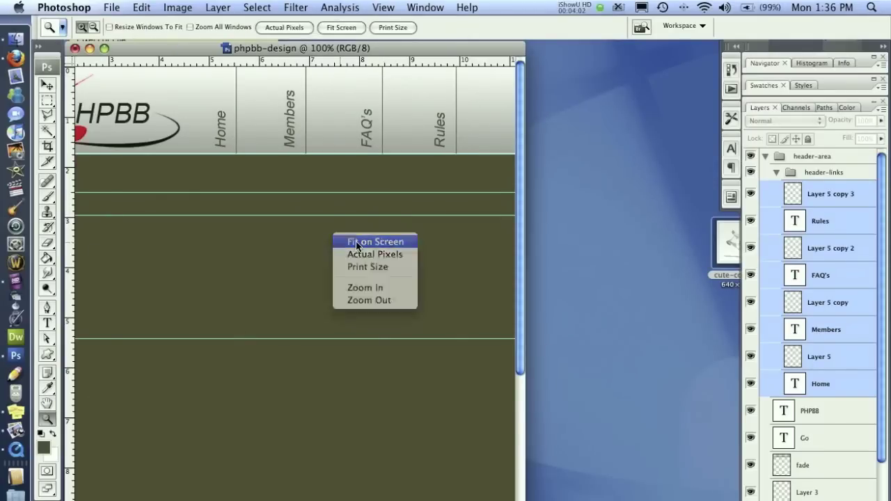
left_click(357, 245)
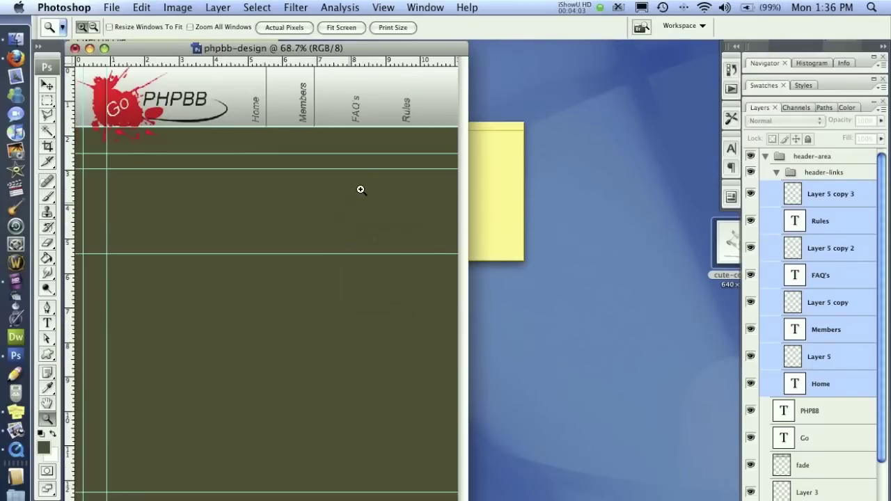
left_click(378, 139, "alt")
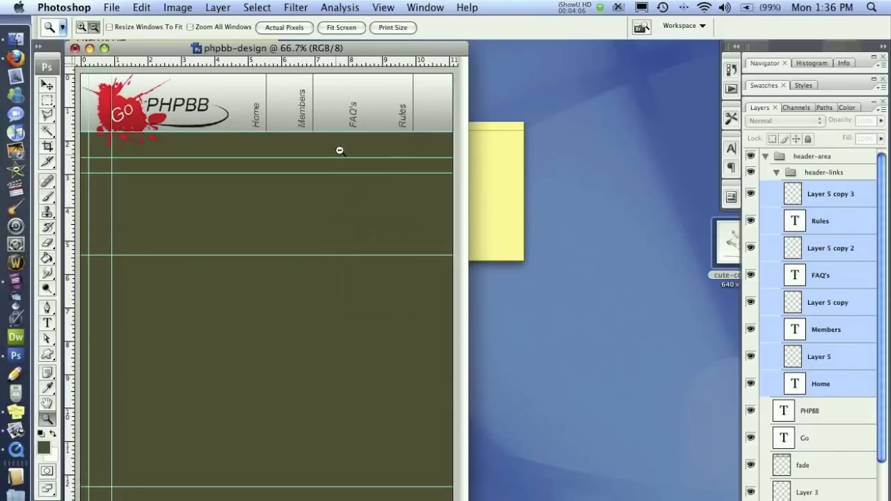
left_click(357, 107, "alt")
mouse_move(356, 58)
left_mouse_down()
mouse_move(458, 58)
mouse_move(458, 50)
mouse_move(355, 58)
left_mouse_up()
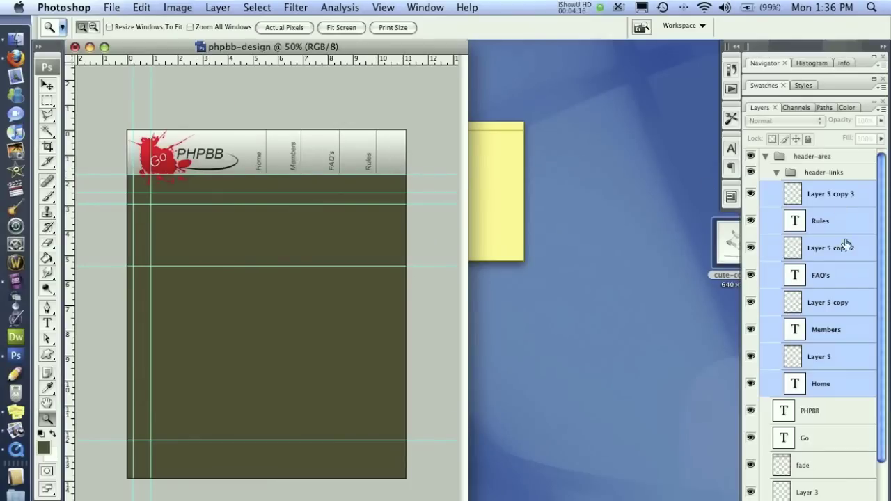
key("v")
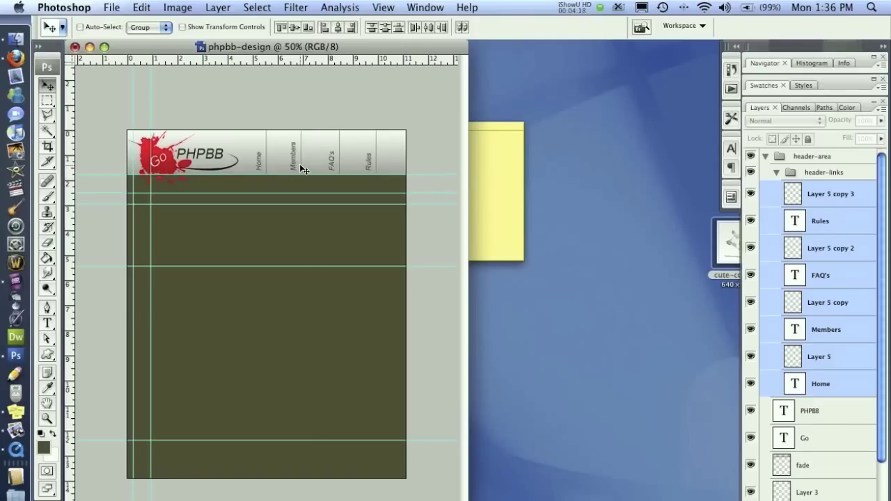
left_click_drag(301, 168, 329, 164)
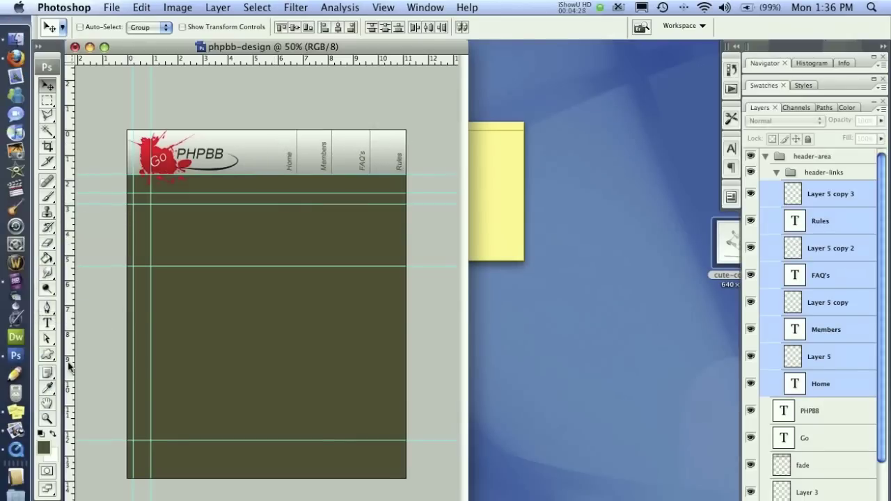
Type the 'Where Design Happens' tagline under the logo and size it 15 pt.
left_click(47, 325)
left_click(199, 167)
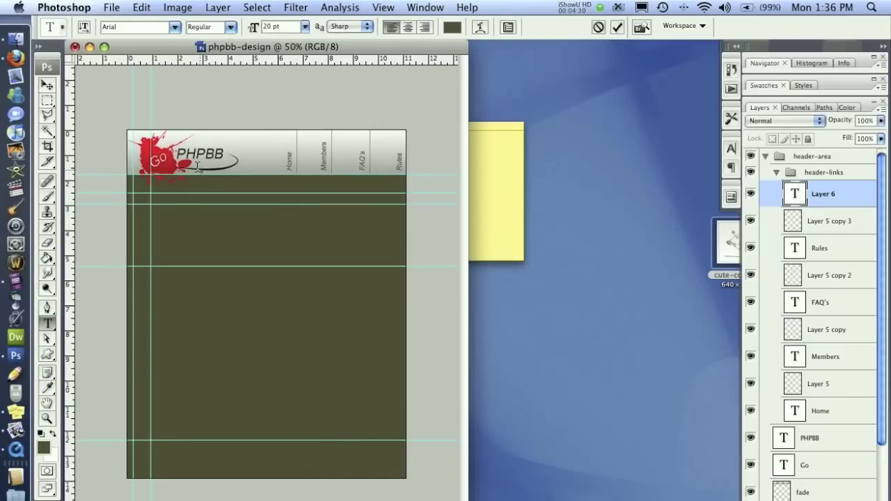
type("forums")
type(" Design Hand")
type("ens")
key("super+a")
left_click(284, 28)
type("15")
key("Return")
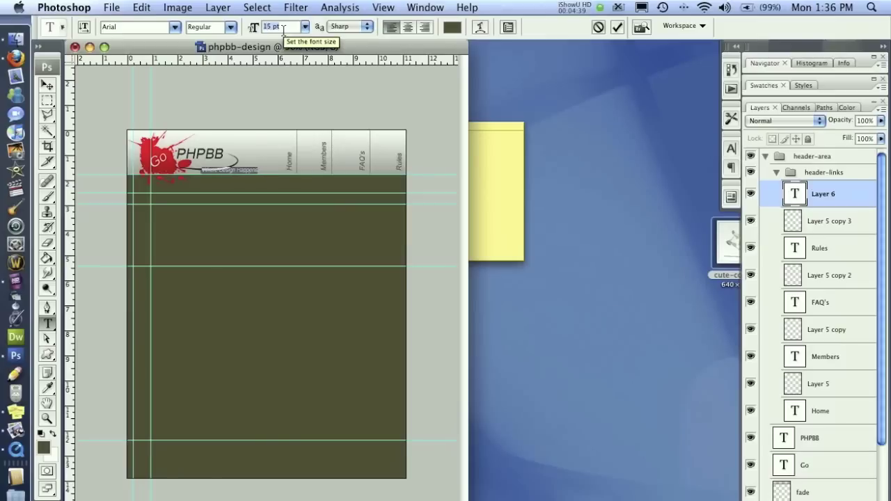
Colour the tagline black and place it just under the PHPBB swoosh.
left_click(452, 26)
left_click_drag(568, 216, 654, 269)
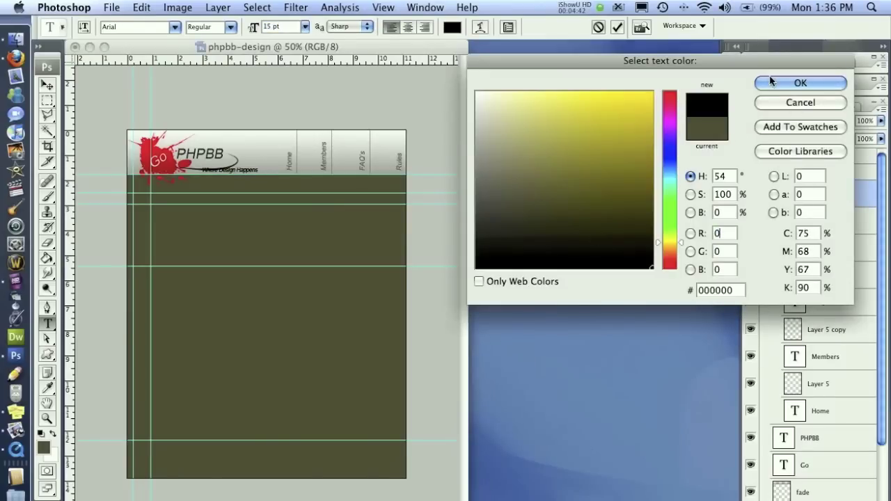
key("Return")
left_click(48, 85)
left_click_drag(233, 171, 231, 161)
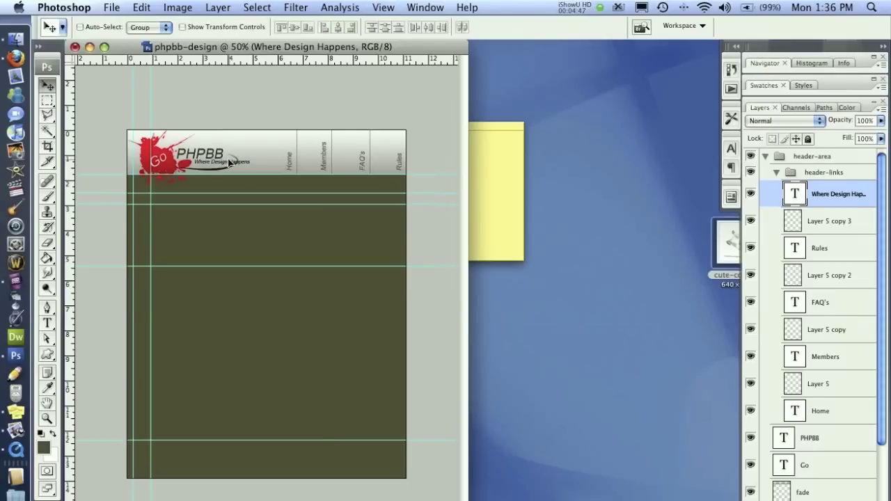
left_click(47, 418)
right_click(261, 180)
At 100% view, move the tagline layer below Go, resize it to 9 pt, nudge it along the swoosh.
left_click(286, 201)
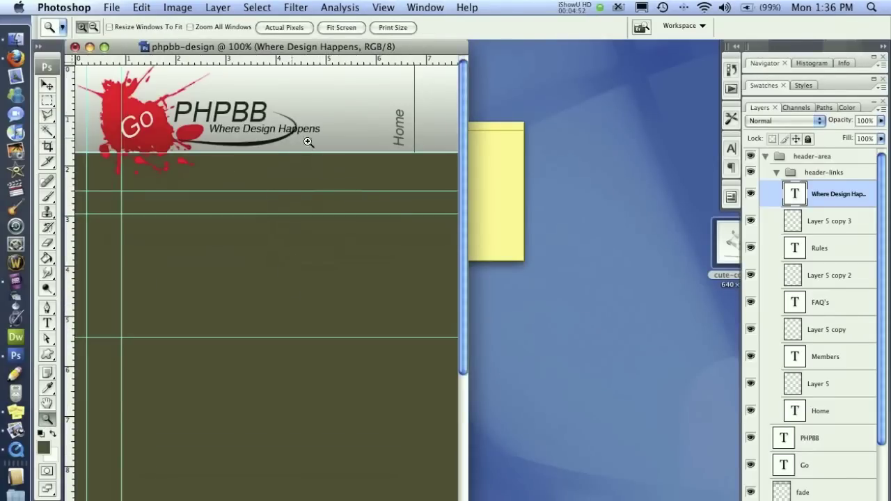
left_click_drag(858, 199, 846, 480)
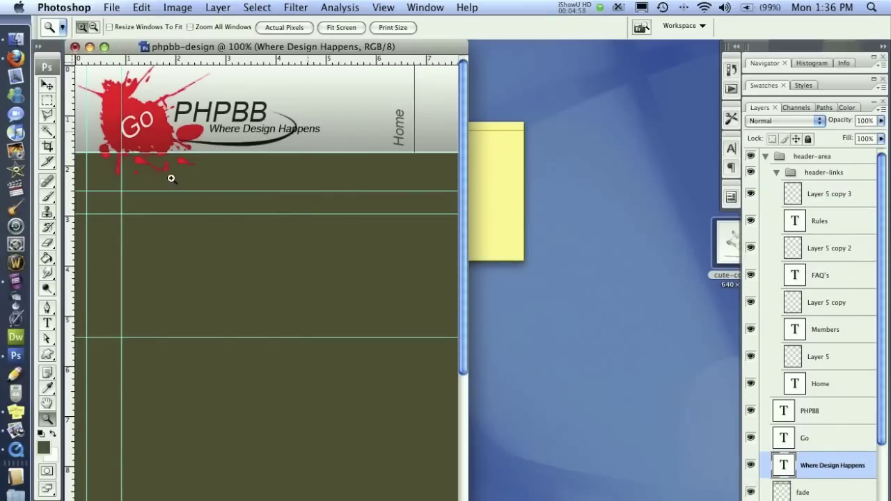
left_click(48, 323)
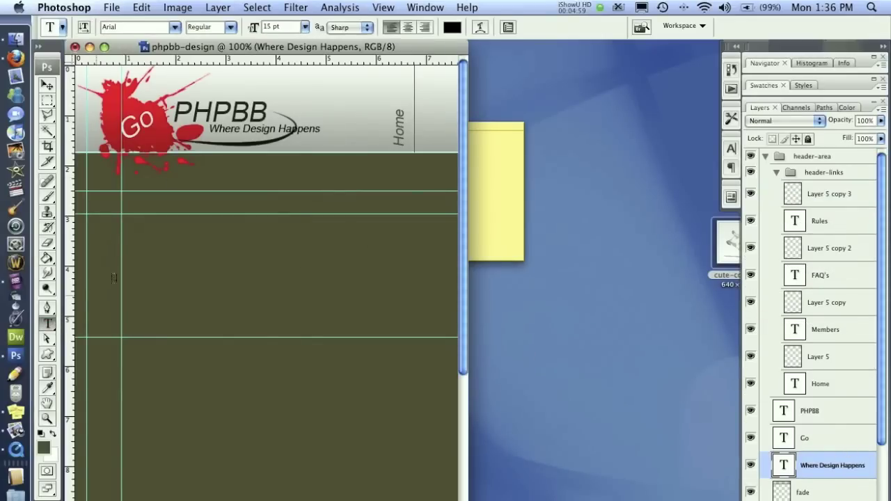
triple_click(226, 124)
double_click(277, 26)
type("9")
key("Return")
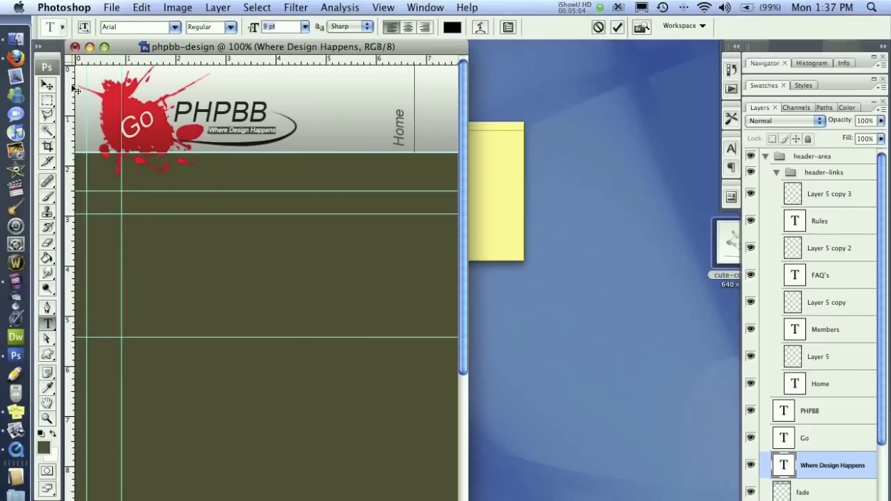
left_click(48, 85)
left_click_drag(252, 138, 256, 141)
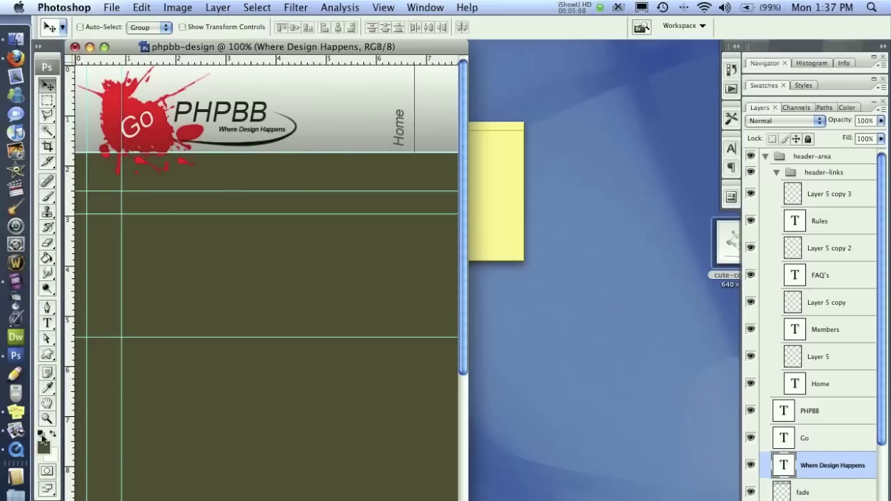
Zoom out from 66.7% to 50% to see the full page layout.
left_click(51, 418)
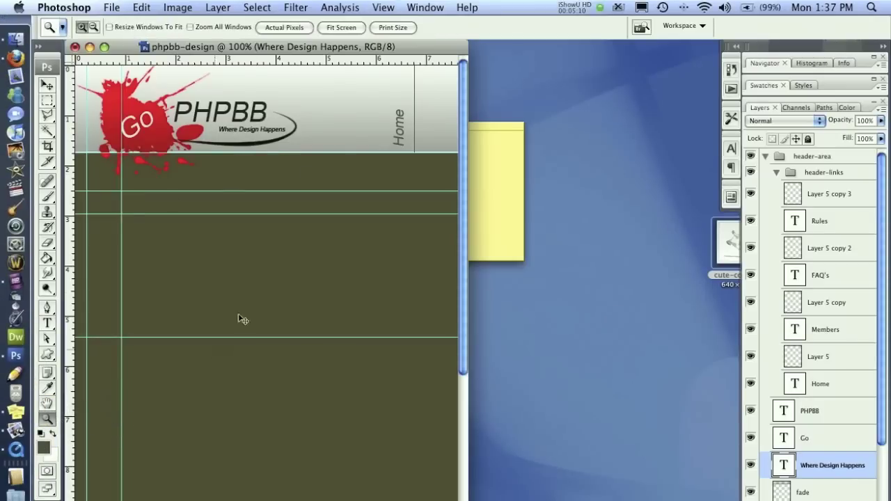
left_click(302, 238, "alt")
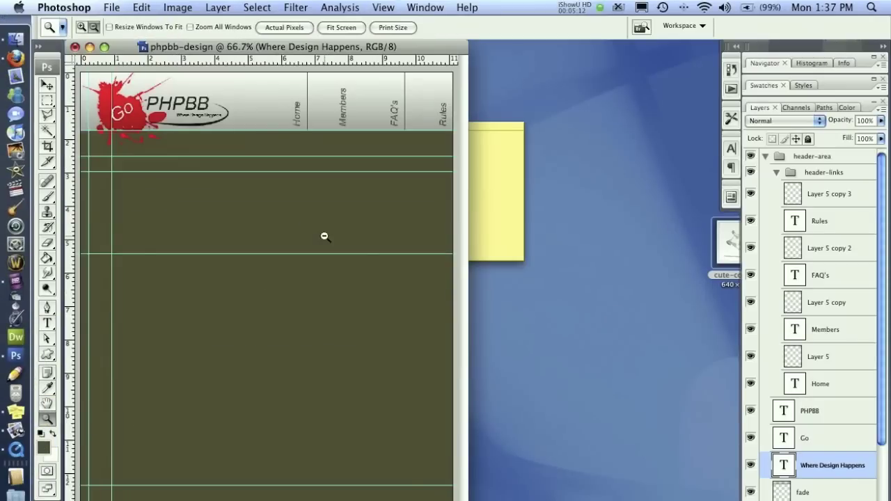
left_click(320, 237, "alt")
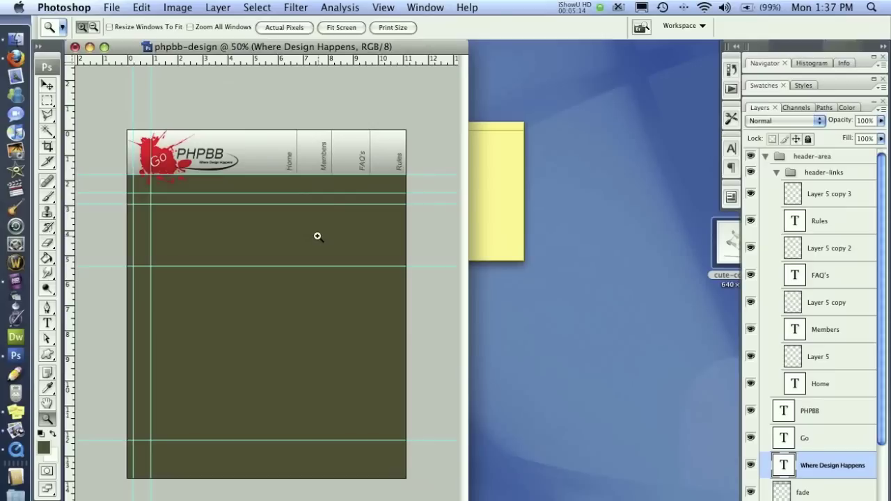